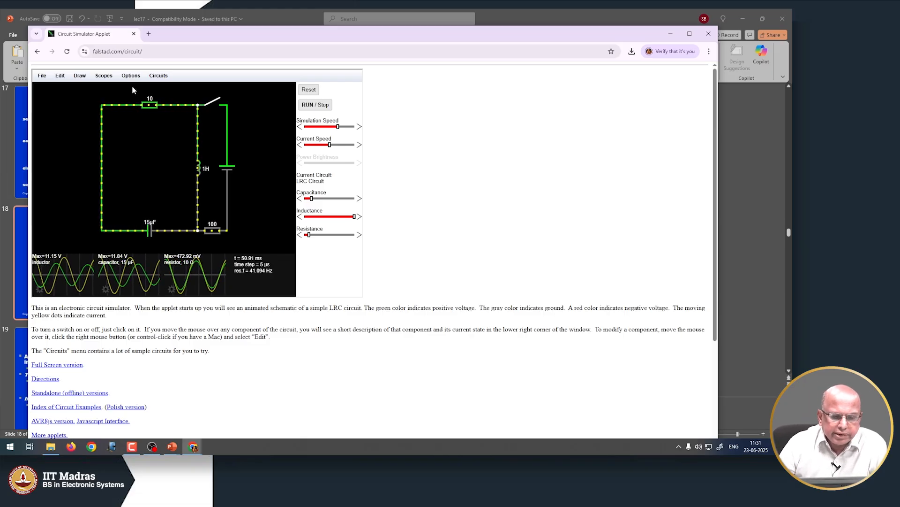
# Load the Inverting Amplifier example from the op-amp amplifier sample circuits.
pyautogui.click(159, 76)
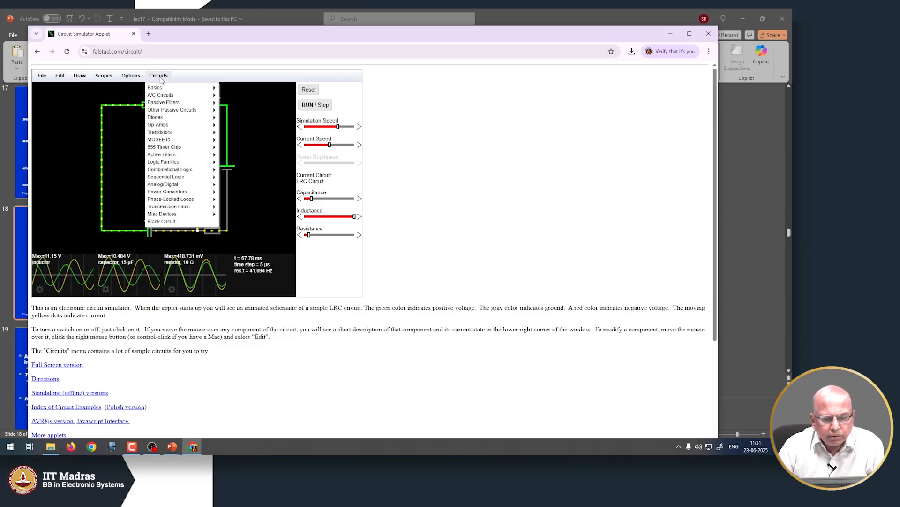
pyautogui.moveTo(164, 132)
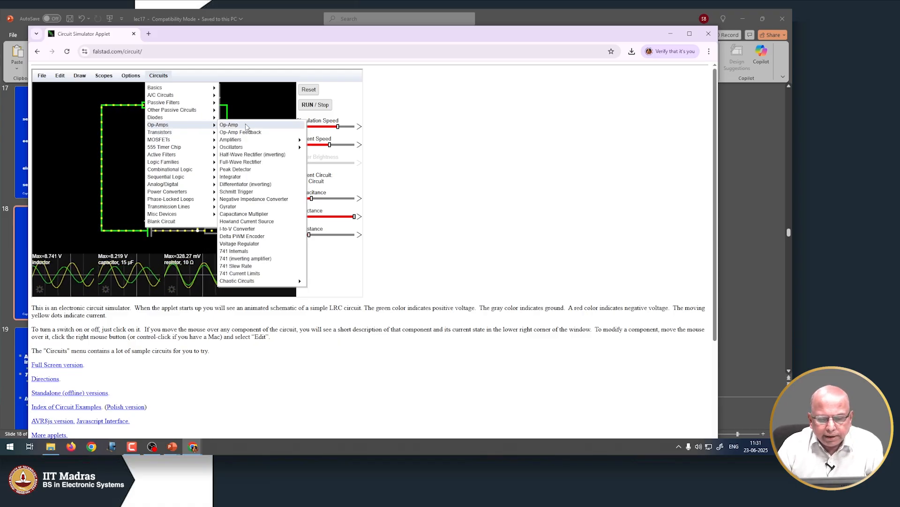
pyautogui.moveTo(282, 284)
pyautogui.moveTo(262, 148)
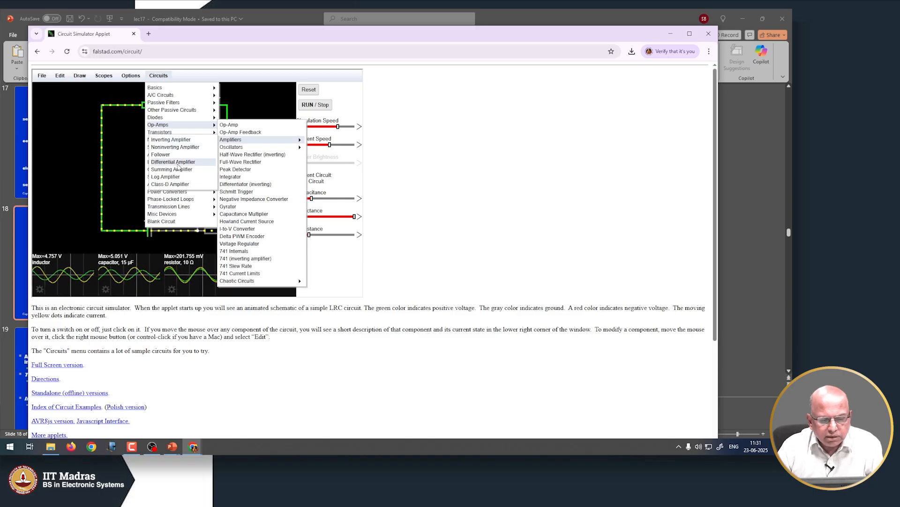
pyautogui.click(177, 140)
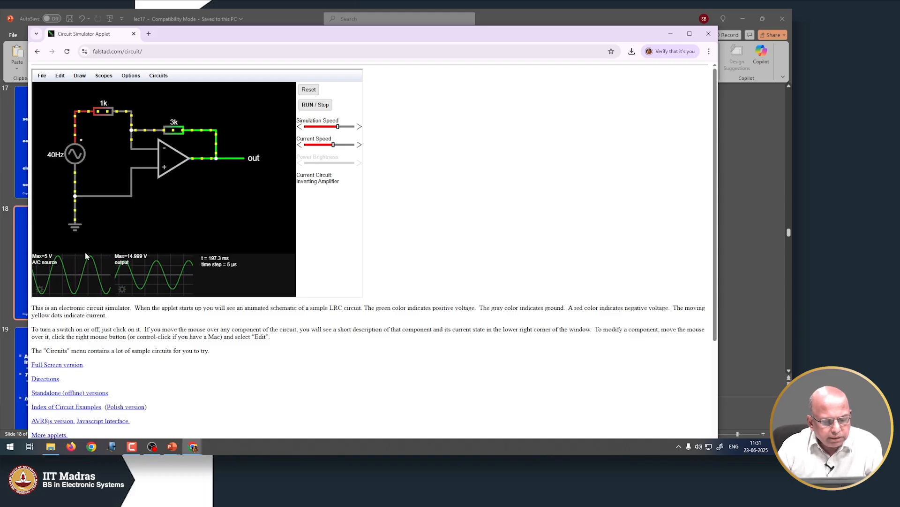
# Examine the AC source and output waveforms of the inverting amplifier, and stop the simulation.
pyautogui.moveTo(61, 266)
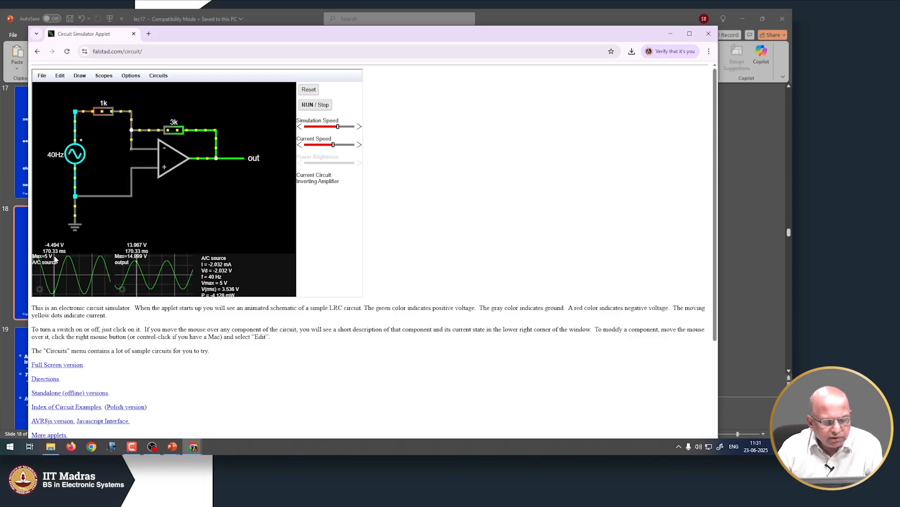
pyautogui.moveTo(145, 147)
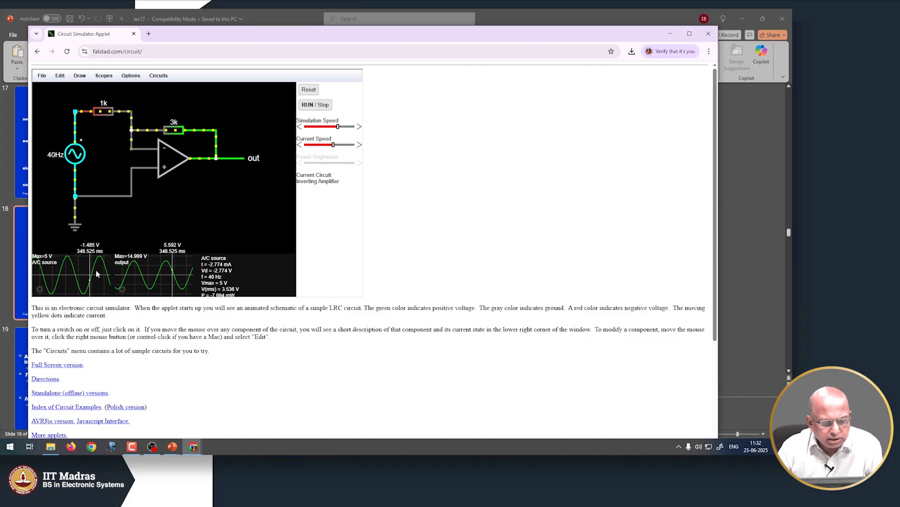
pyautogui.moveTo(144, 275)
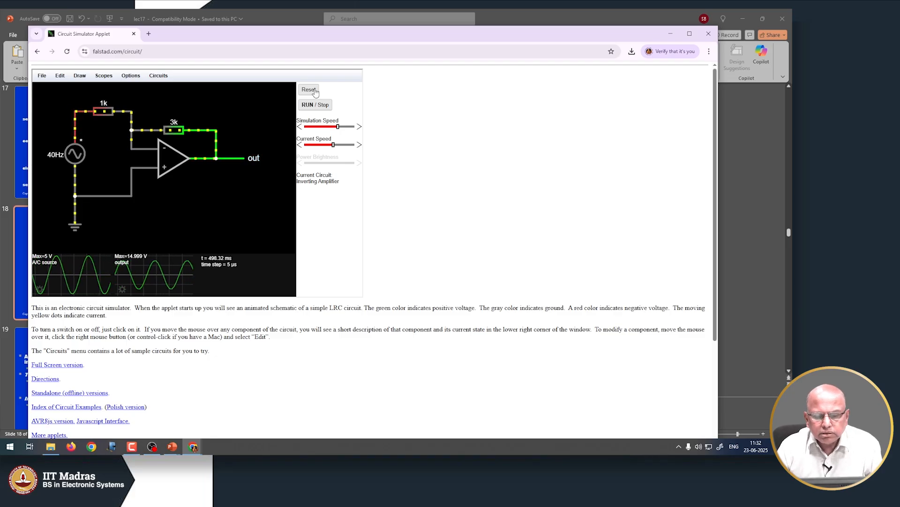
pyautogui.click(308, 106)
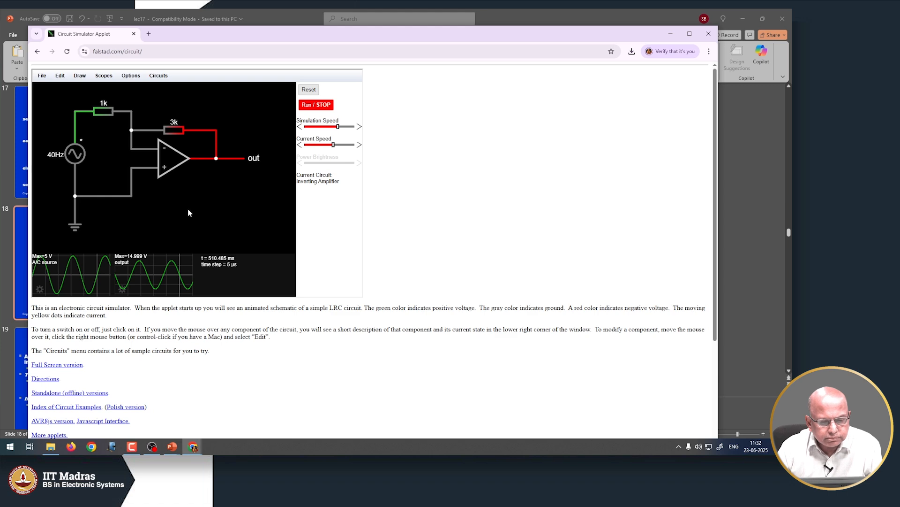
# Set the resistance of the op-amp's feedback resistor to 3.3k ohms.
pyautogui.rightClick(175, 124)
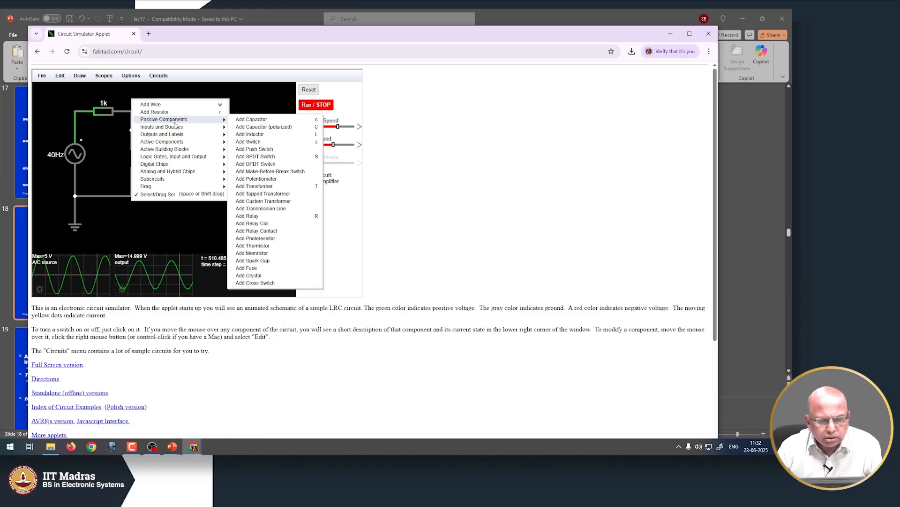
pyautogui.click(228, 92)
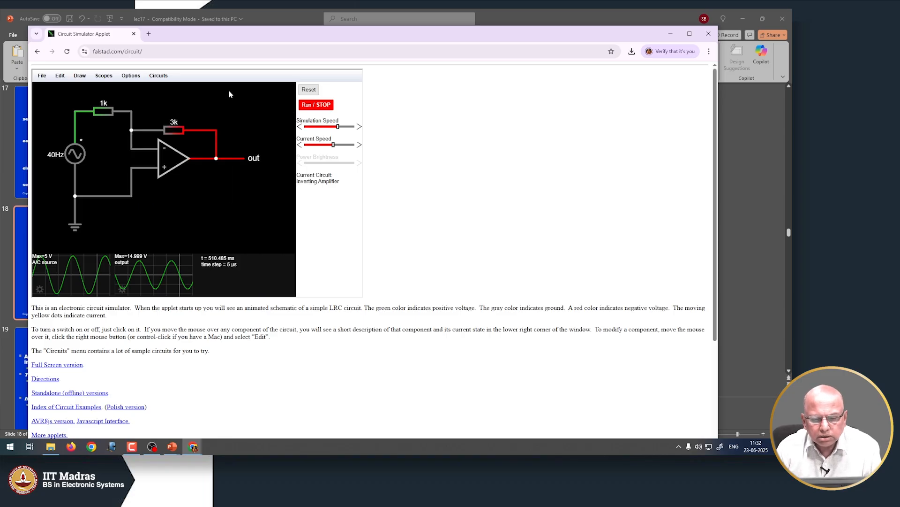
pyautogui.doubleClick(177, 133)
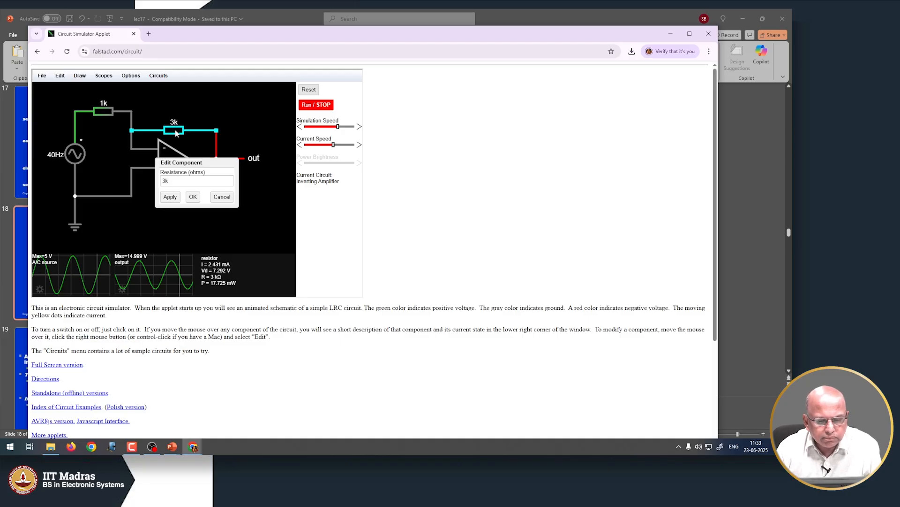
pyautogui.click(181, 181)
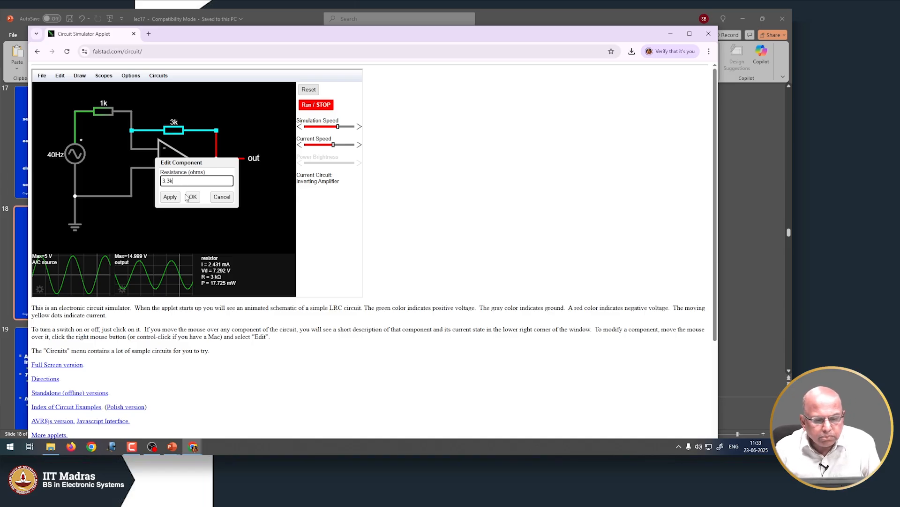
pyautogui.click(170, 197)
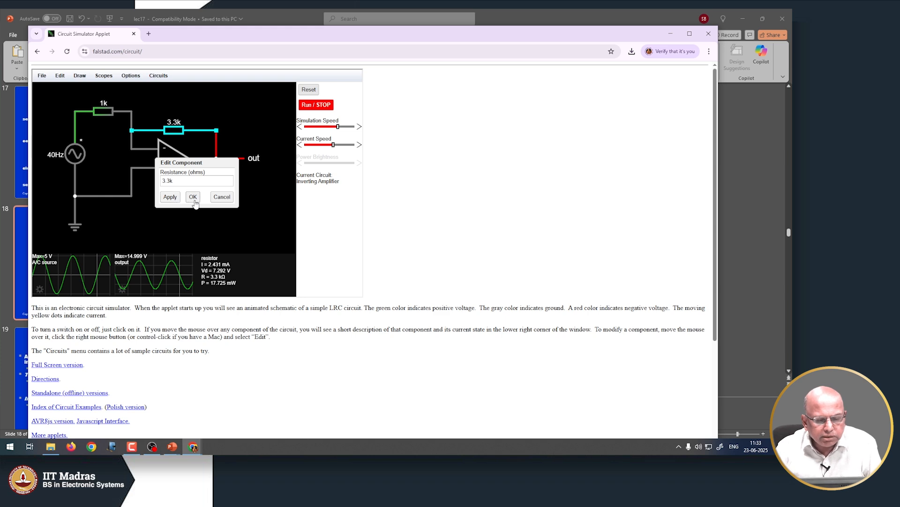
pyautogui.click(193, 197)
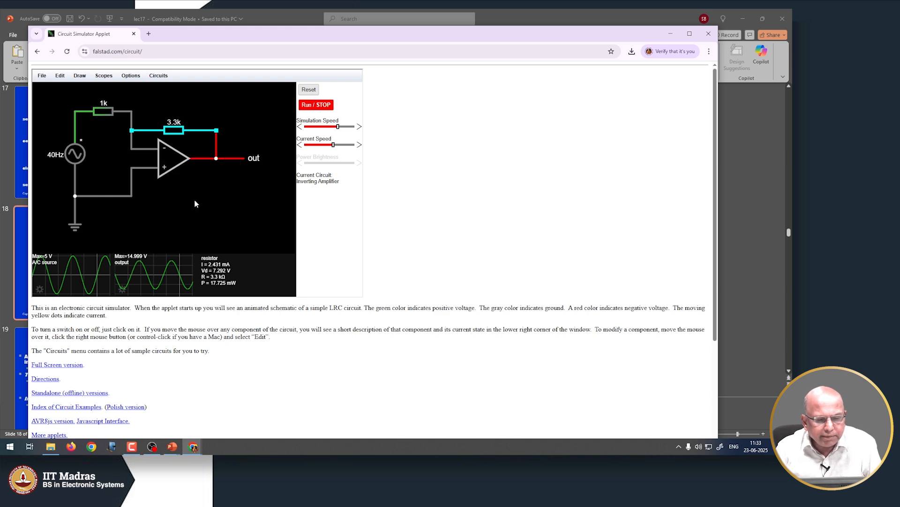
# Set the resistance of the input resistor between the AC source and the inverting input to 900 ohms.
pyautogui.rightClick(97, 111)
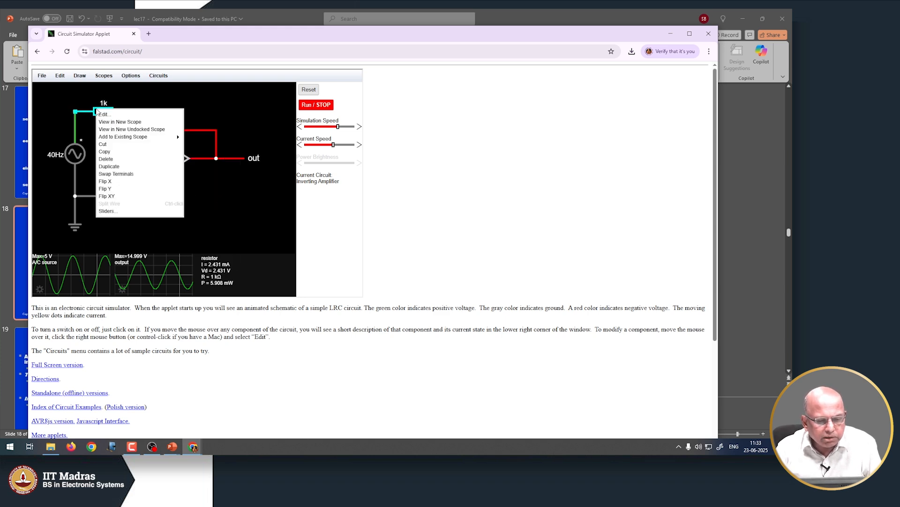
pyautogui.press('Escape')
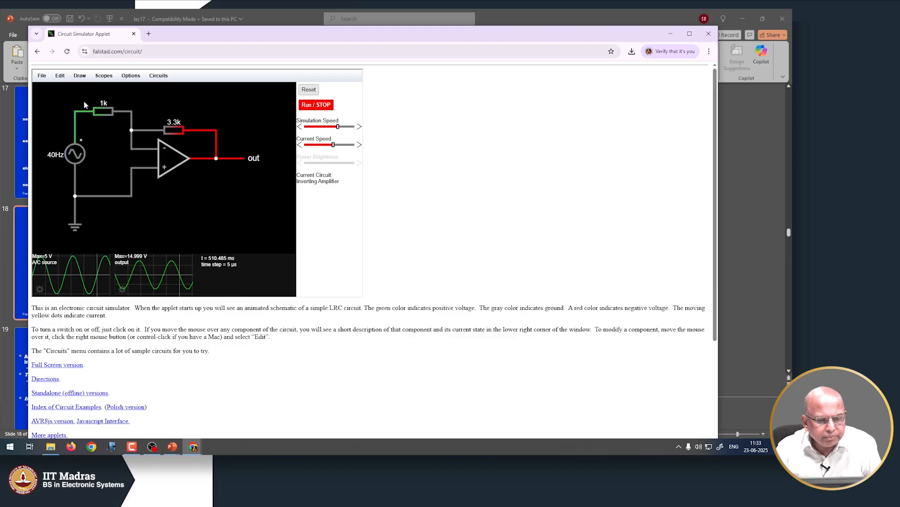
pyautogui.doubleClick(97, 112)
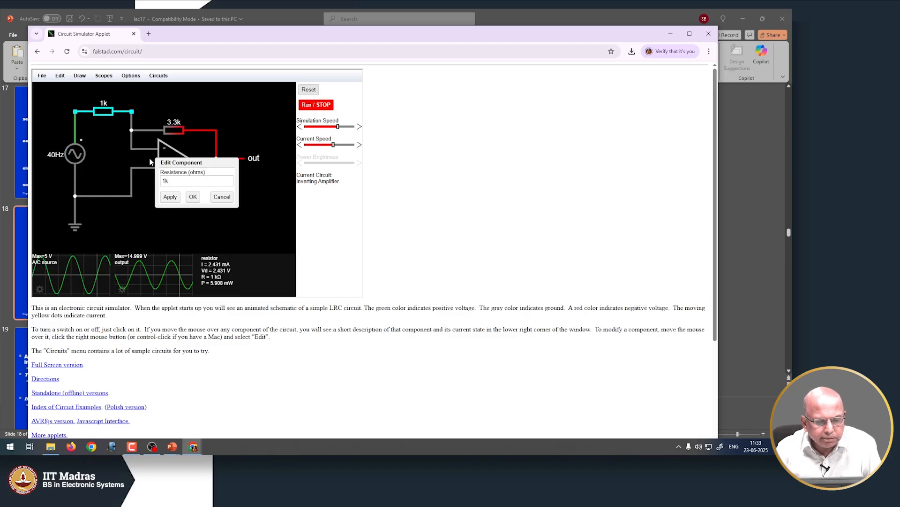
pyautogui.doubleClick(175, 180)
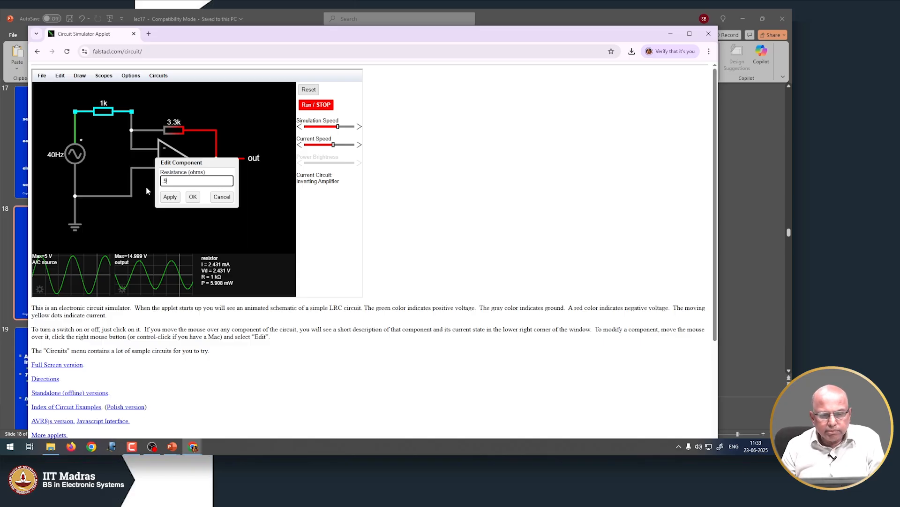
pyautogui.write('900')
pyautogui.press('Return')
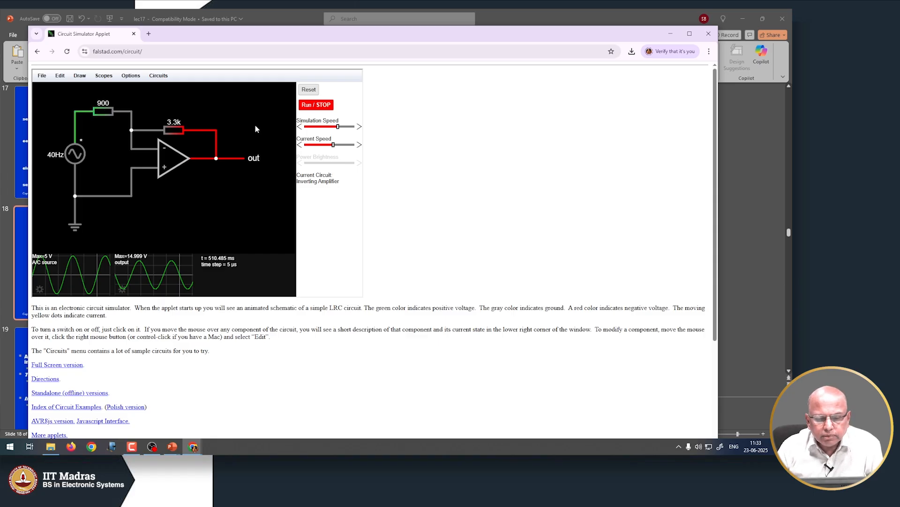
# Run the inverting amplifier simulation, examine the output waveform and the op-amp's readings, and stop the simulation.
pyautogui.click(314, 105)
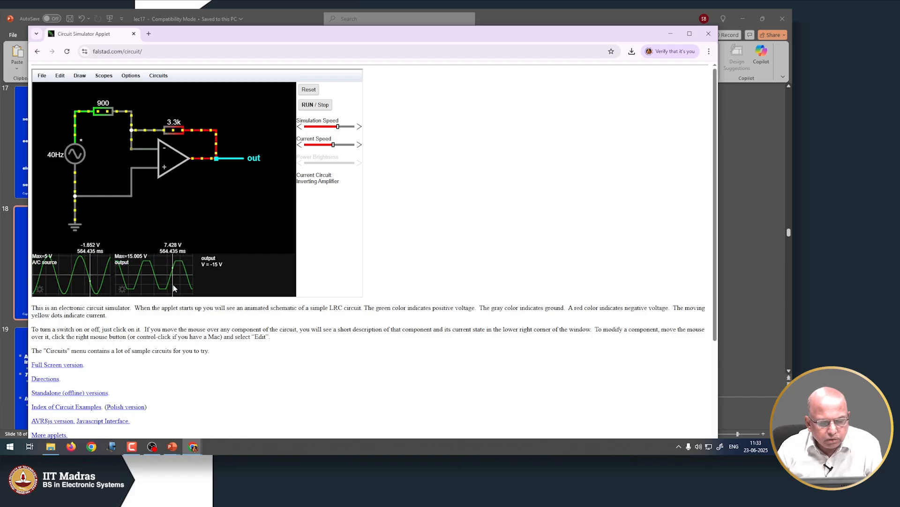
pyautogui.moveTo(184, 162)
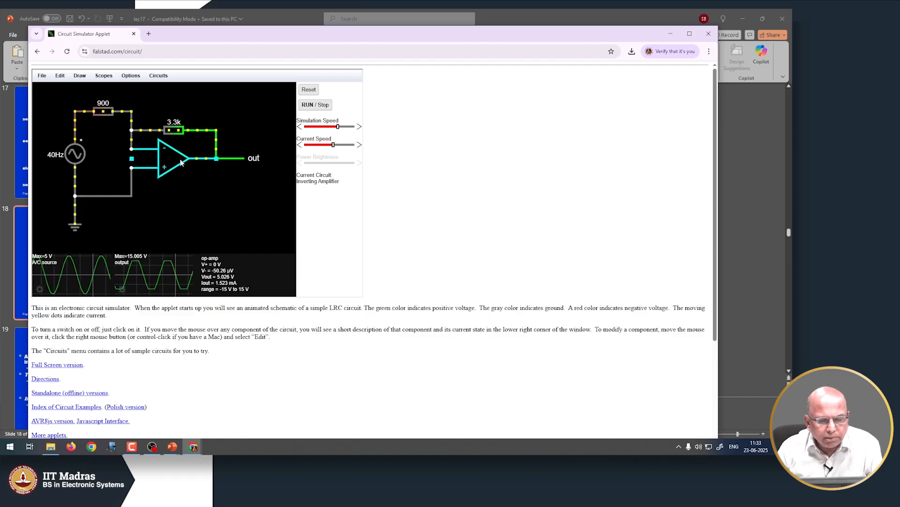
pyautogui.rightClick(183, 162)
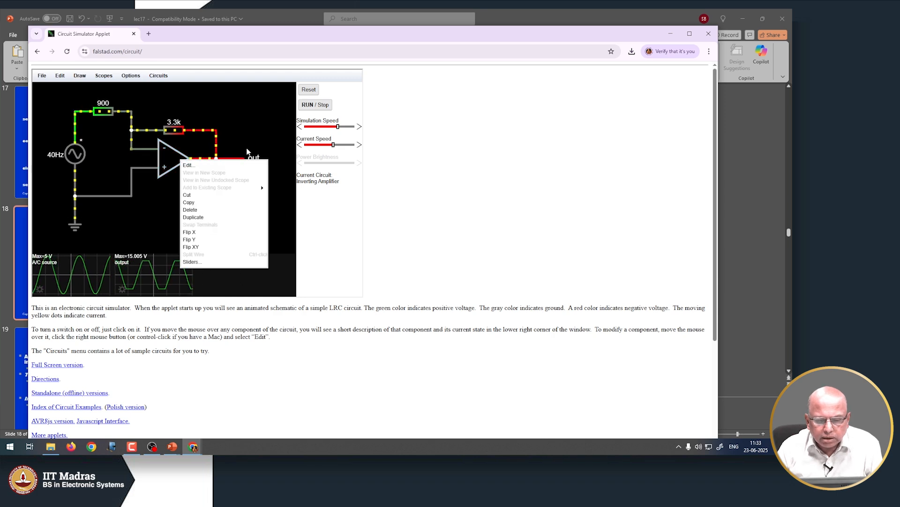
pyautogui.click(312, 106)
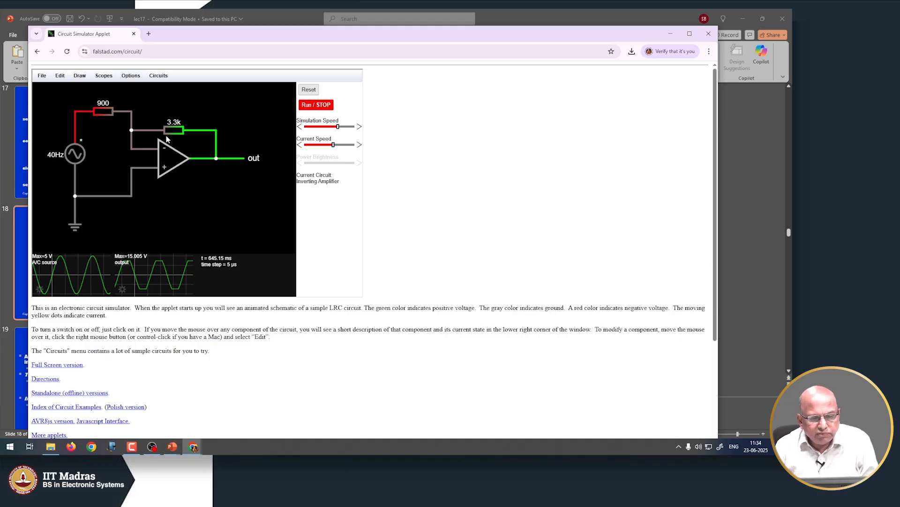
# Load the Relaxation Oscillator example from the op-amp oscillator sample circuits and run its simulation.
pyautogui.click(157, 78)
pyautogui.moveTo(162, 132)
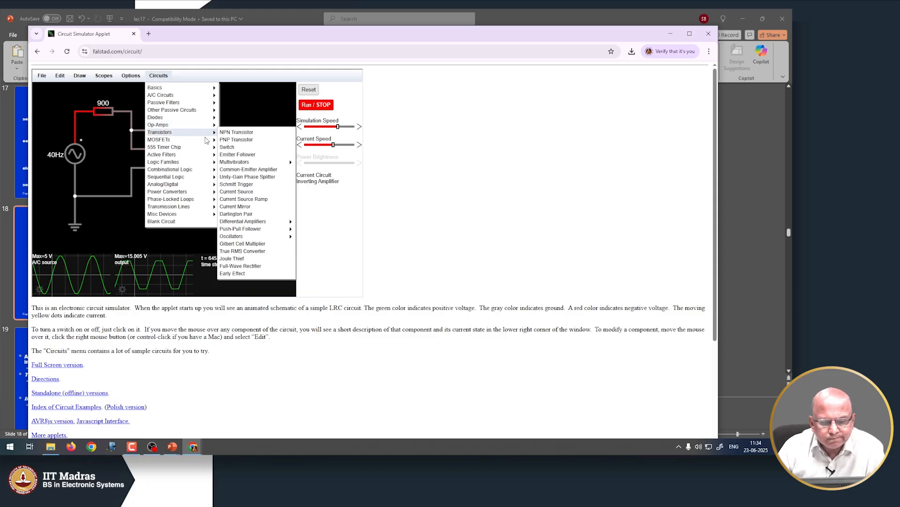
pyautogui.moveTo(237, 148)
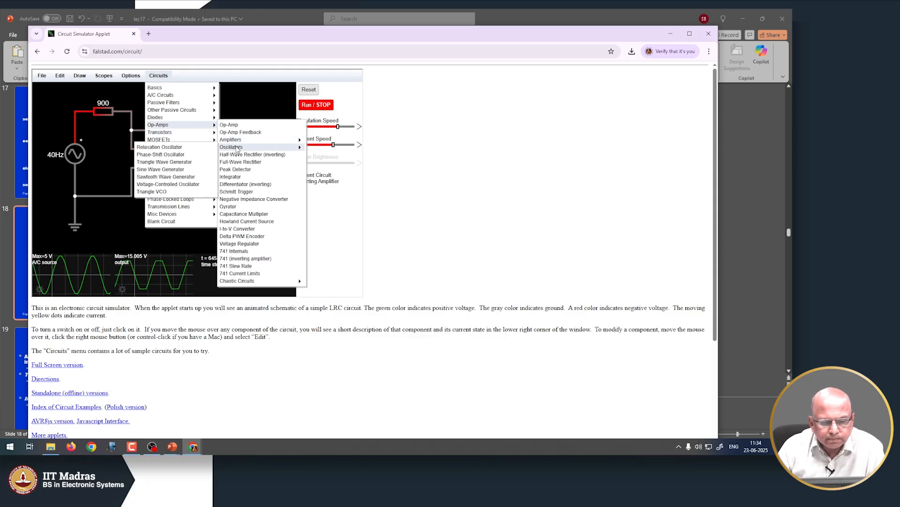
pyautogui.click(185, 148)
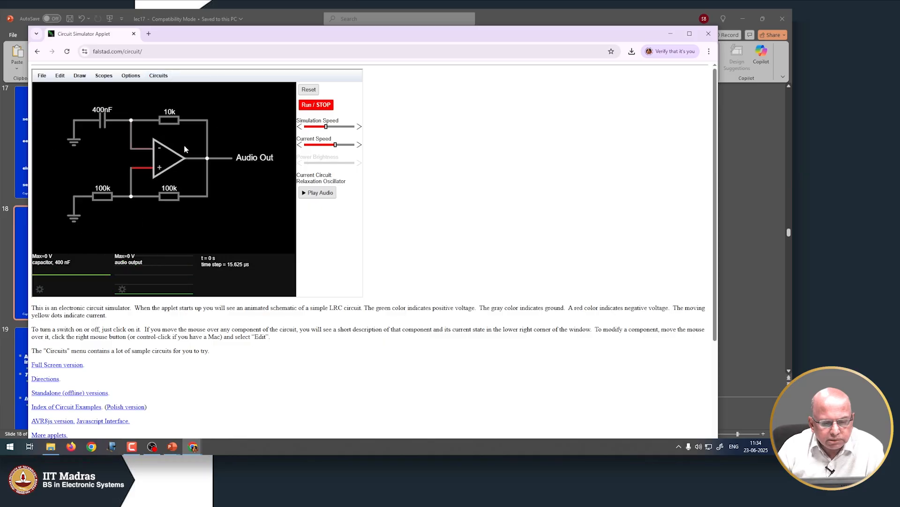
pyautogui.click(306, 106)
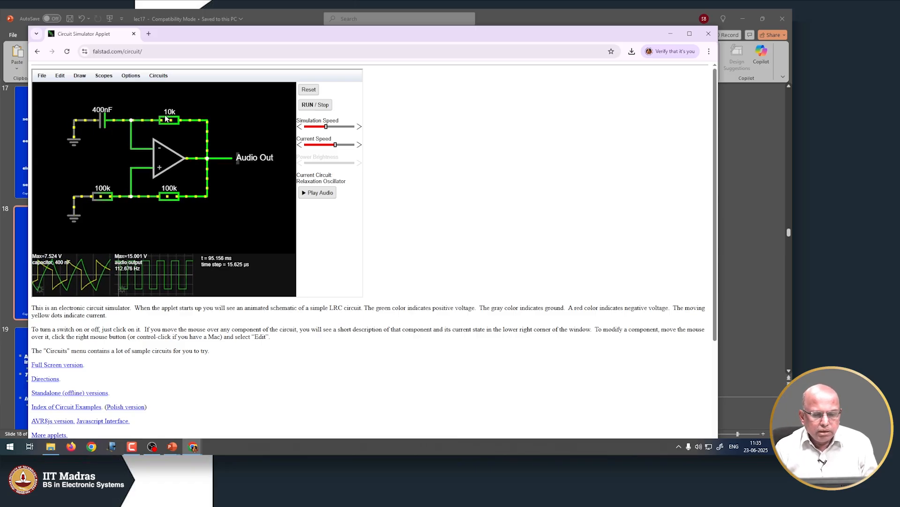
# Examine the capacitor and resistors of the running relaxation oscillator, and stop the simulation.
pyautogui.moveTo(80, 121)
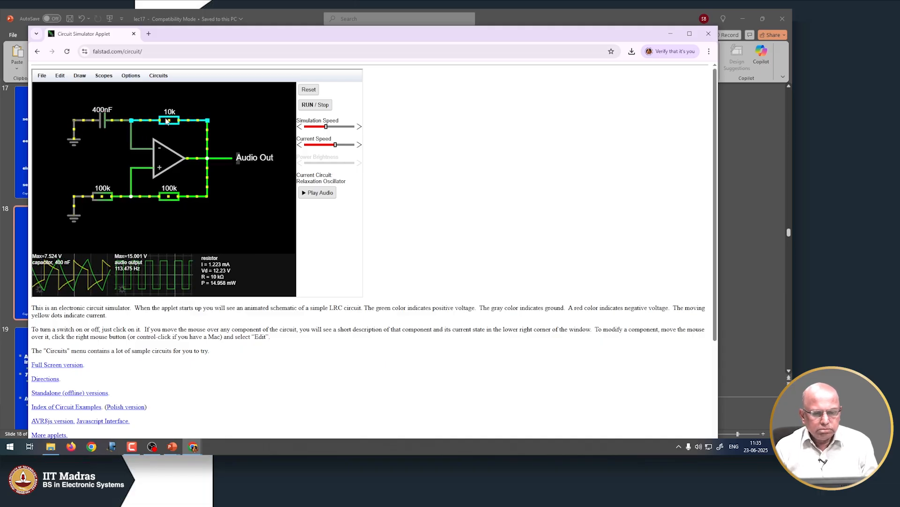
pyautogui.moveTo(169, 180)
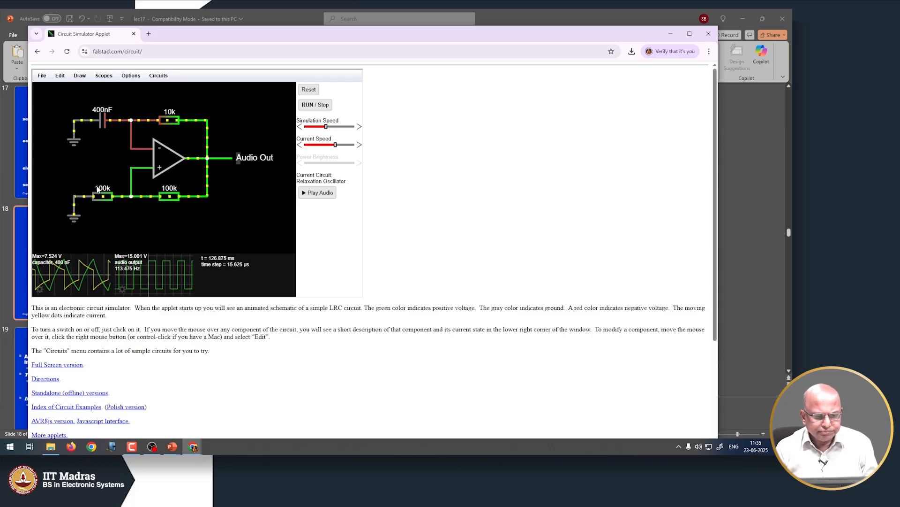
pyautogui.click(310, 107)
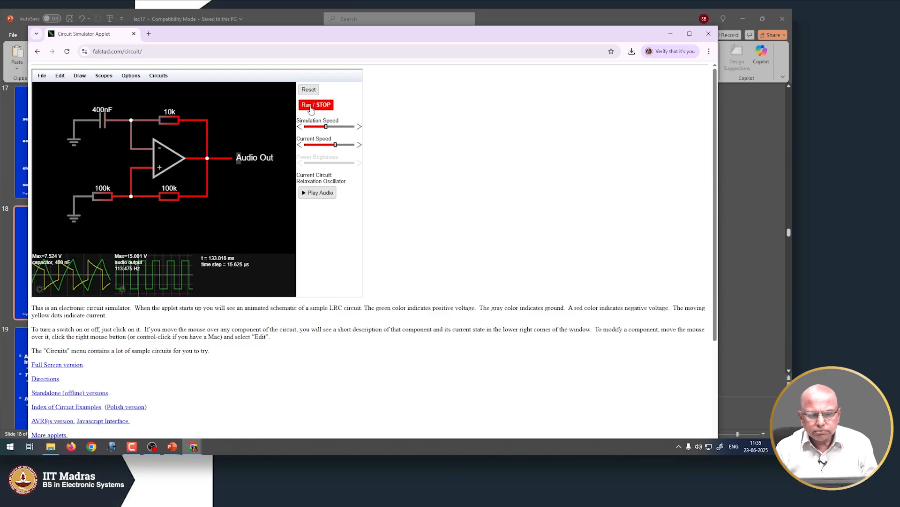
# Set both 100k resistors of the divider feeding the op-amp's non-inverting input to 110k ohms.
pyautogui.doubleClick(106, 200)
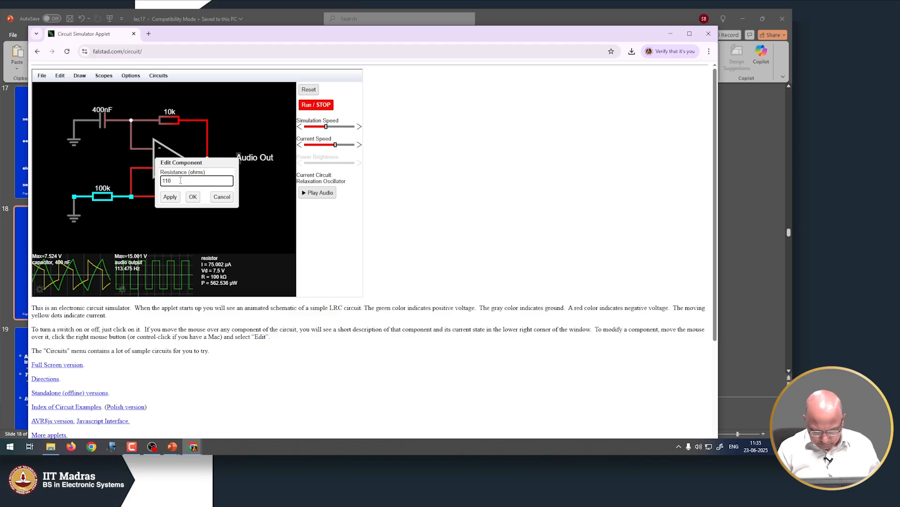
pyautogui.press('Return')
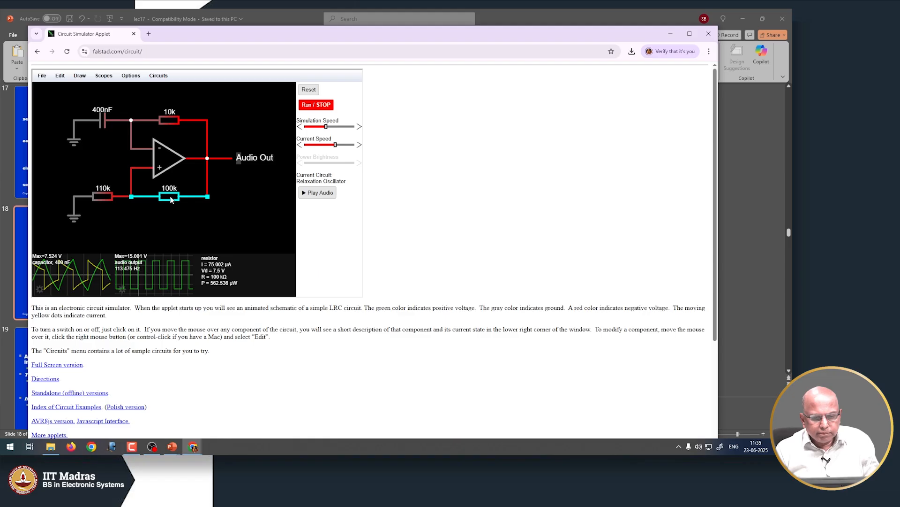
pyautogui.doubleClick(171, 199)
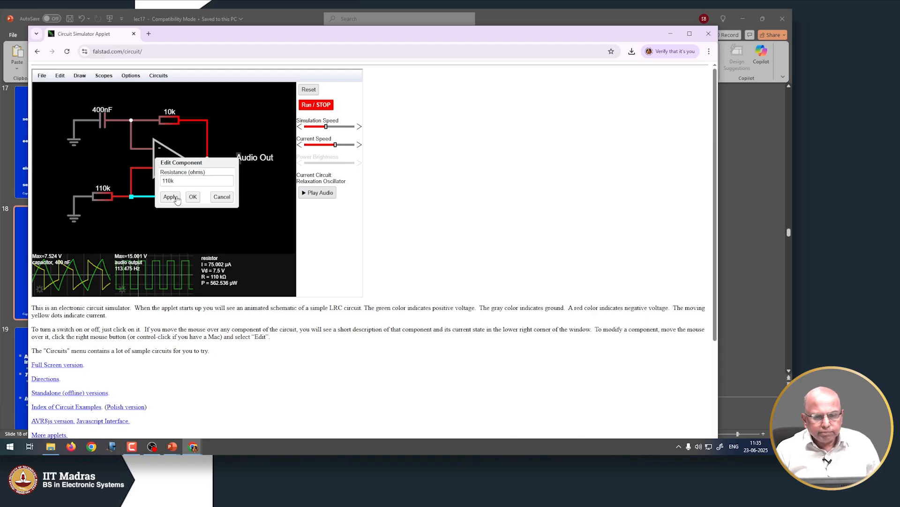
pyautogui.click(193, 197)
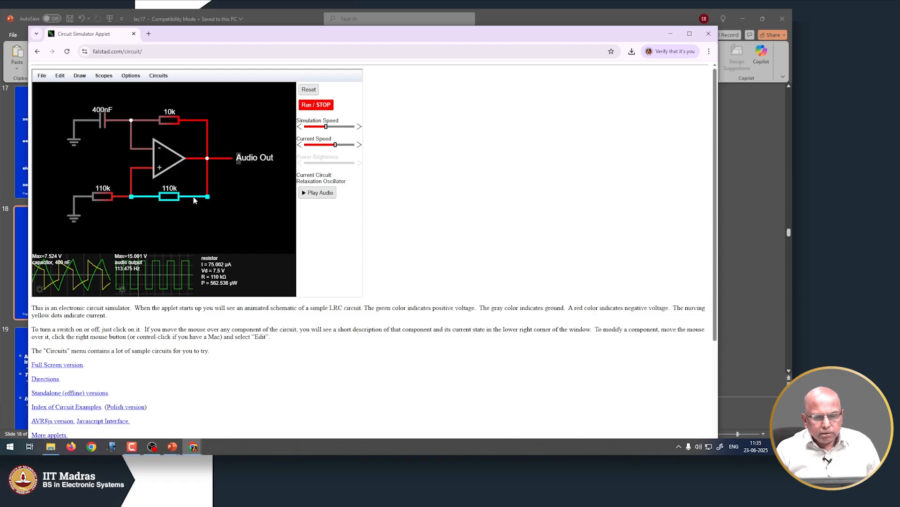
# Set the 10k feedback resistor at the op-amp's inverting input to 11k ohms and the capacitor to 390n.
pyautogui.doubleClick(167, 123)
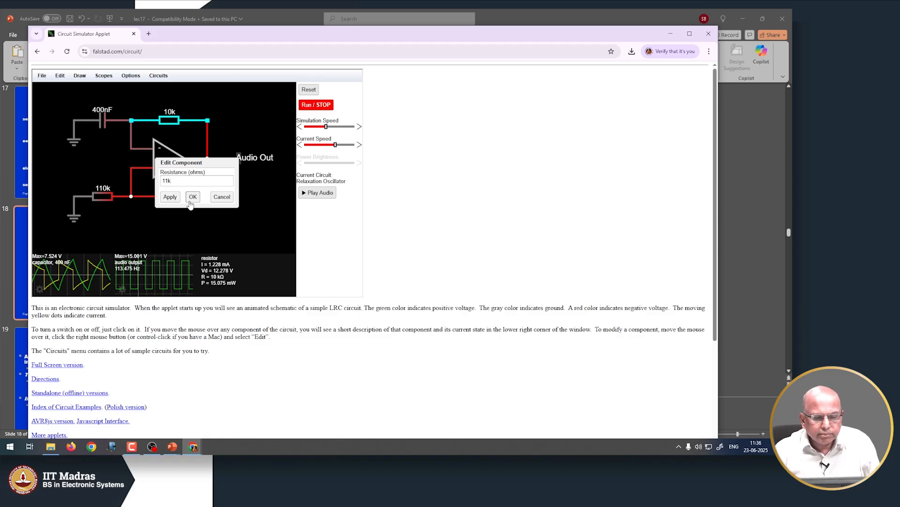
pyautogui.click(192, 197)
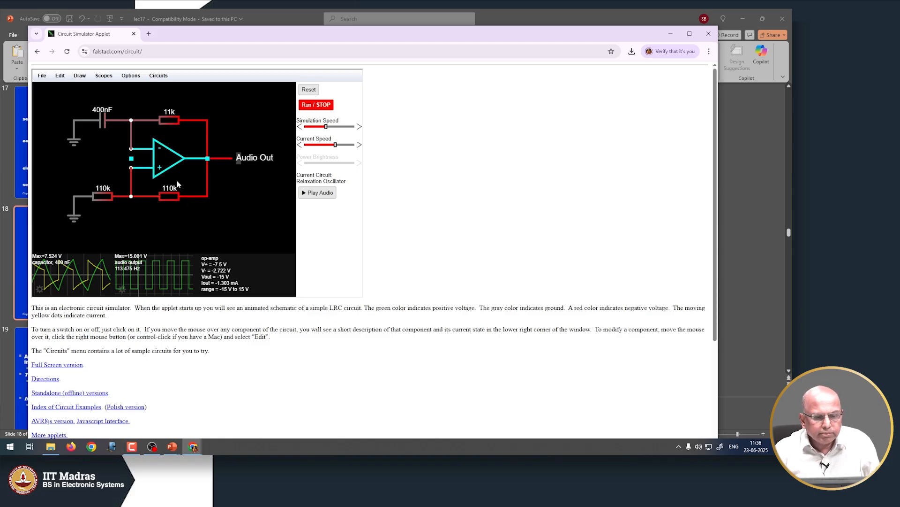
pyautogui.doubleClick(102, 117)
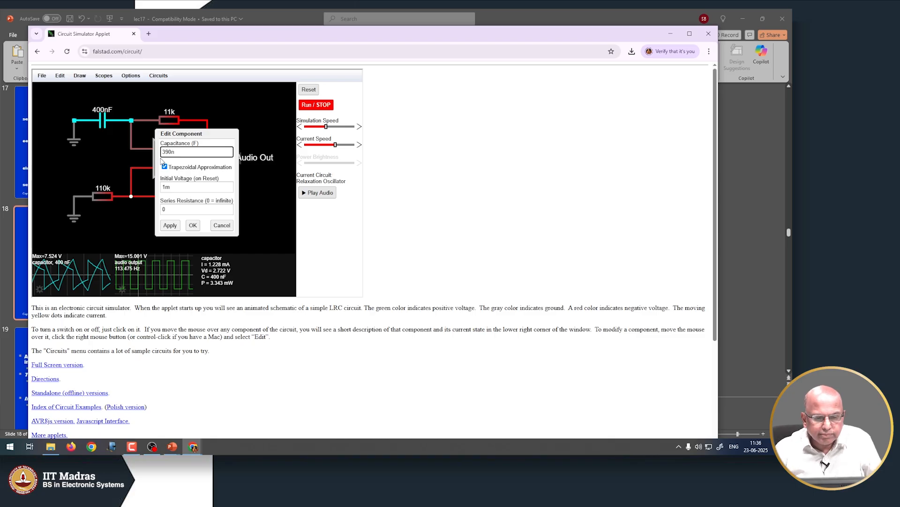
pyautogui.click(192, 225)
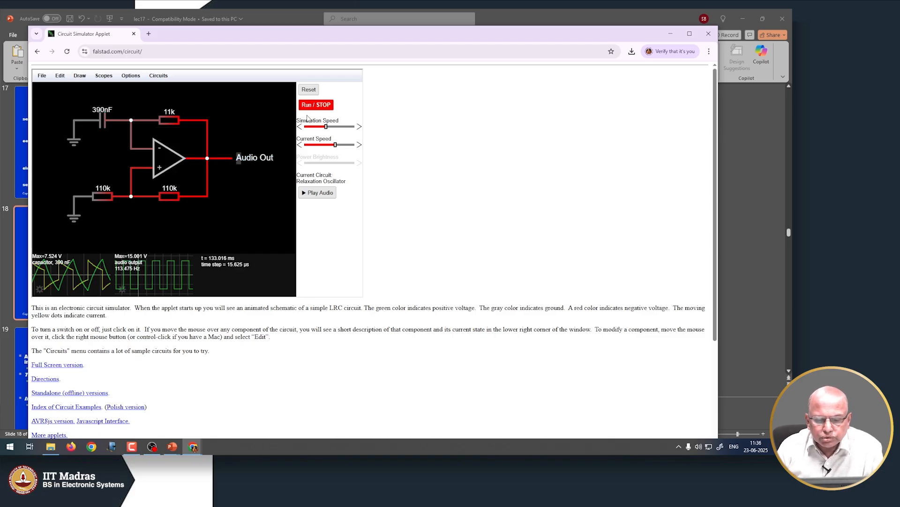
# Run the modified relaxation oscillator, examine and play its audio output, and stop the simulation.
pyautogui.moveTo(173, 278)
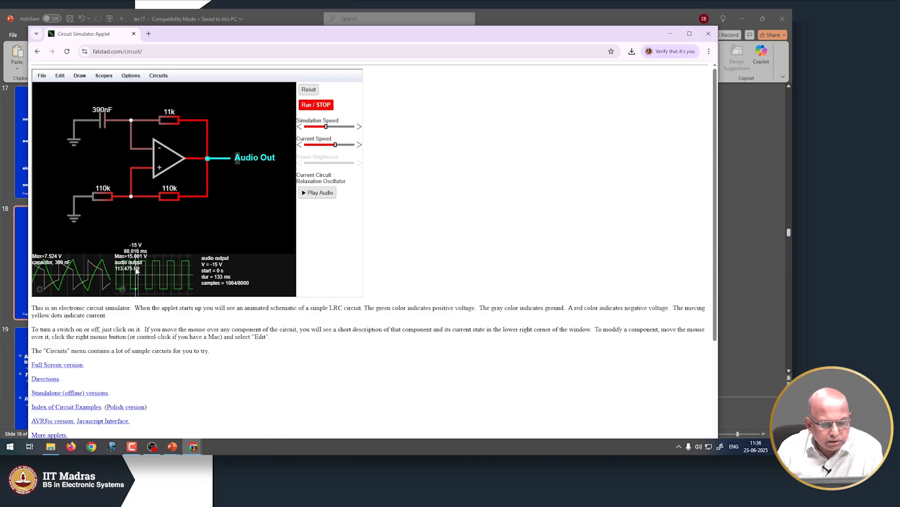
pyautogui.click(319, 106)
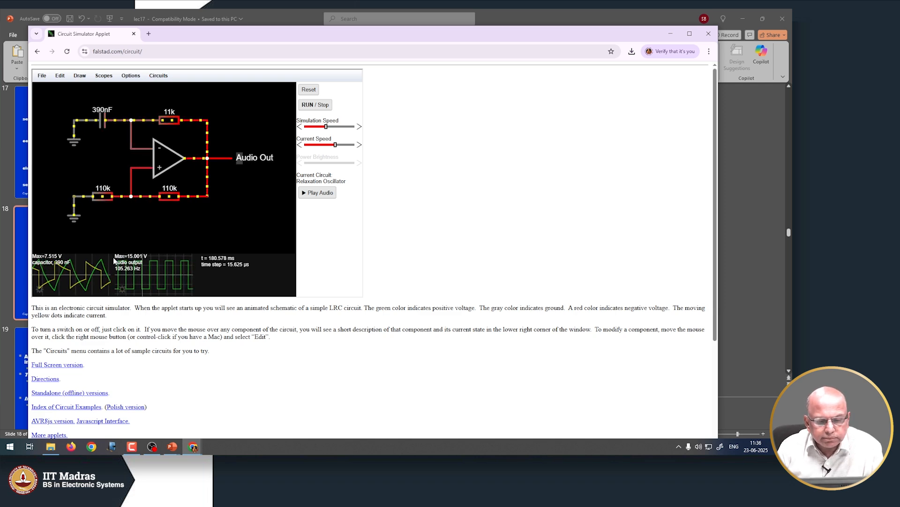
pyautogui.moveTo(231, 162)
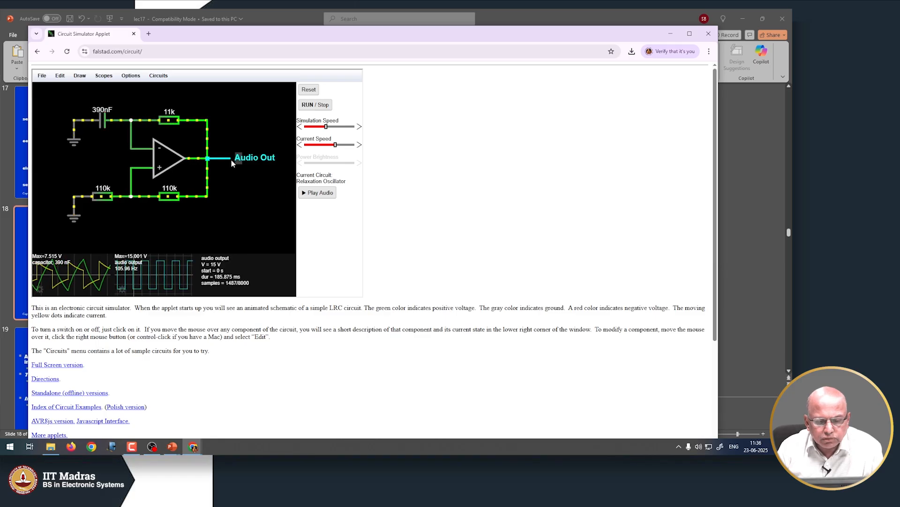
pyautogui.click(315, 193)
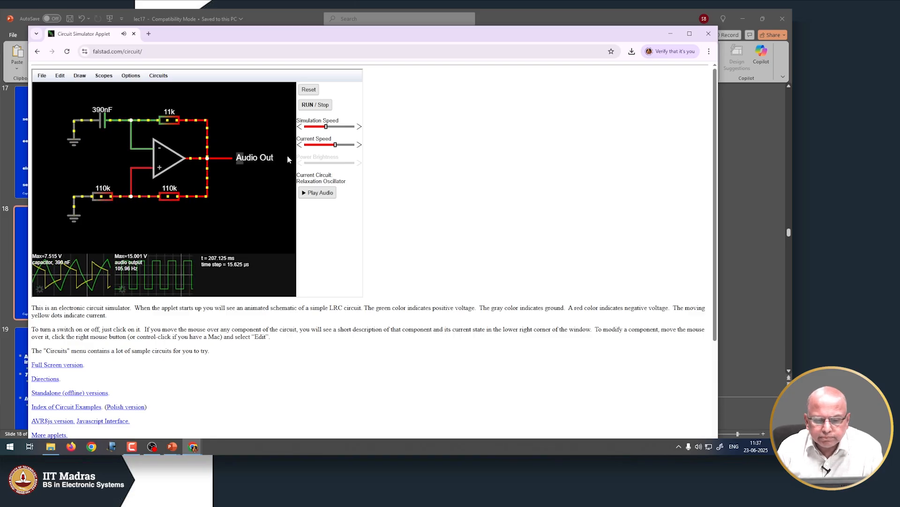
pyautogui.click(317, 106)
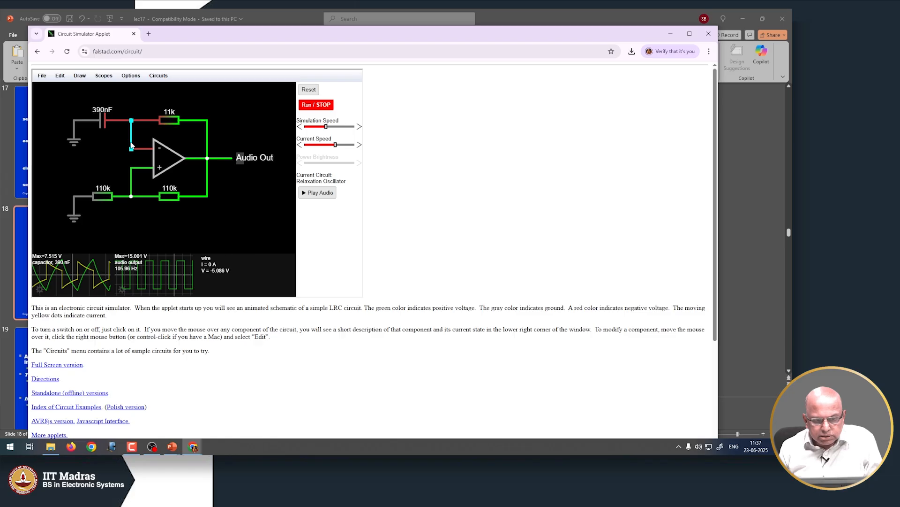
# Test the oscillator with the wire to the op-amp's inverting input deleted, and undo the deletion.
pyautogui.press('Delete')
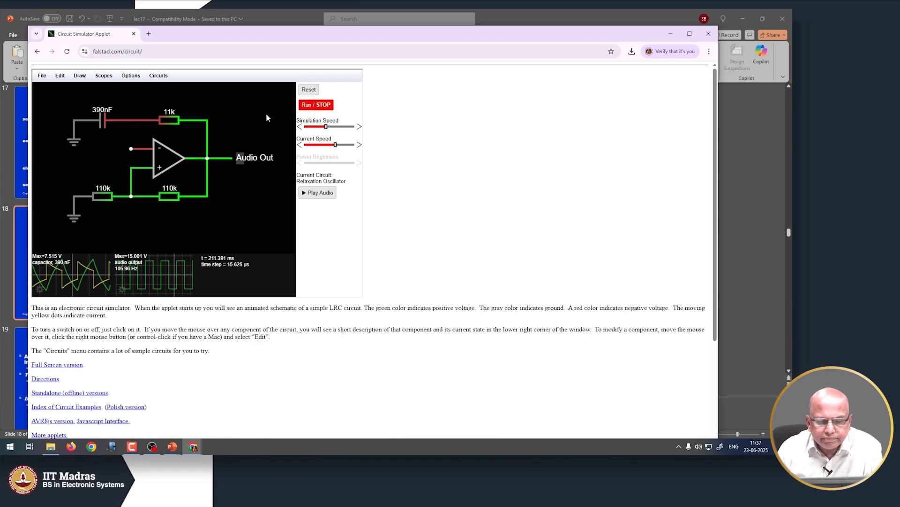
pyautogui.click(323, 106)
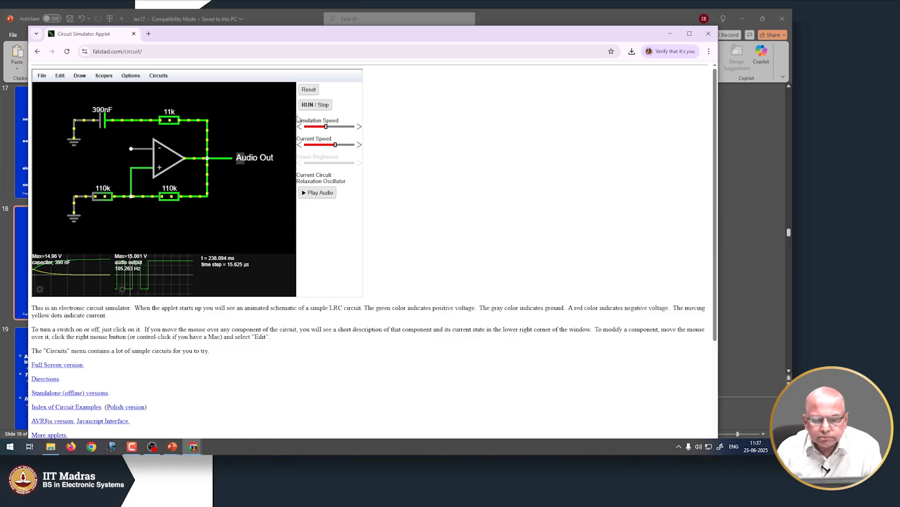
pyautogui.click(316, 107)
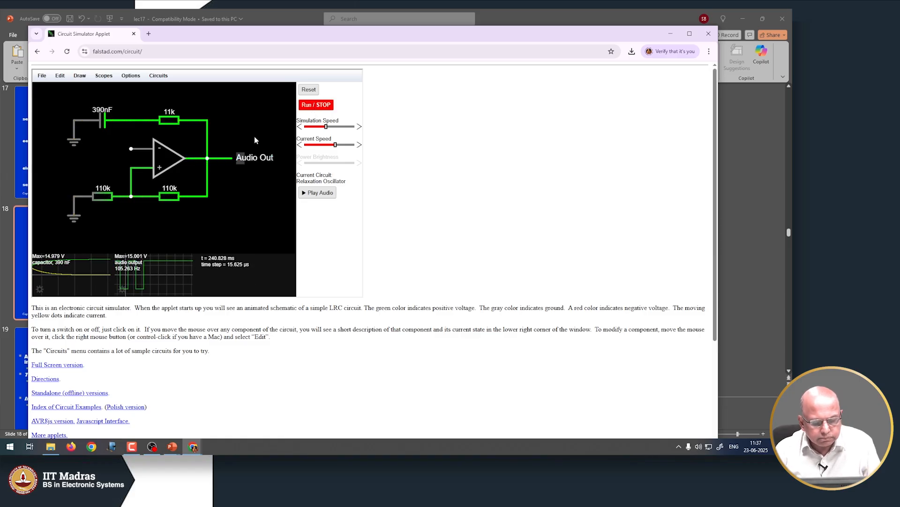
pyautogui.hotkey('ctrl', 'z')
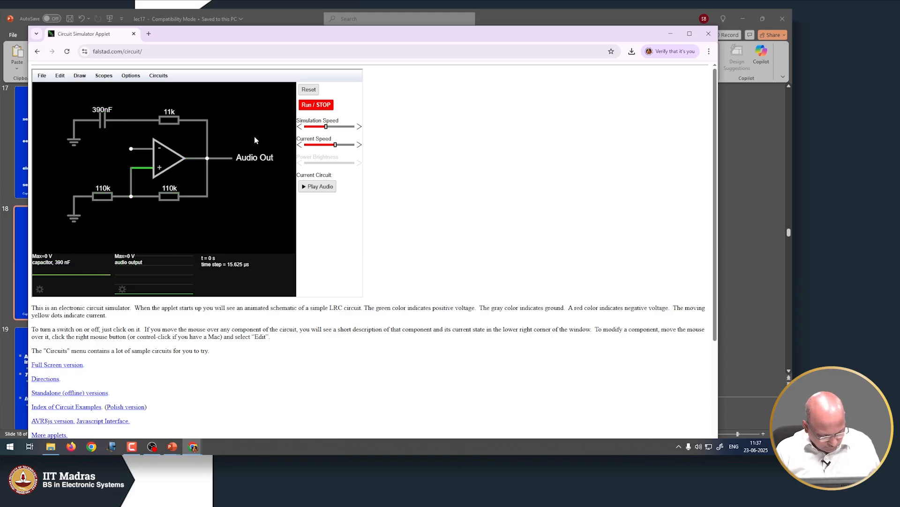
pyautogui.hotkey('ctrl', 'z')
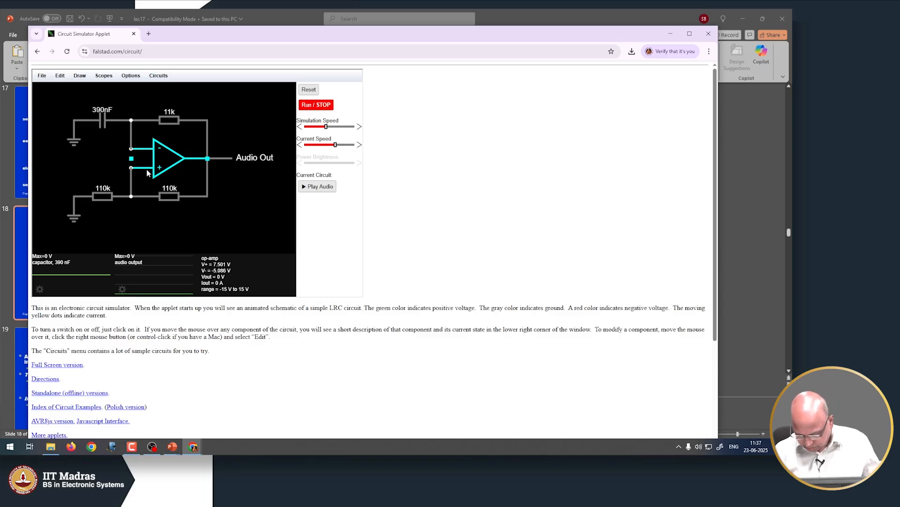
pyautogui.press('Delete')
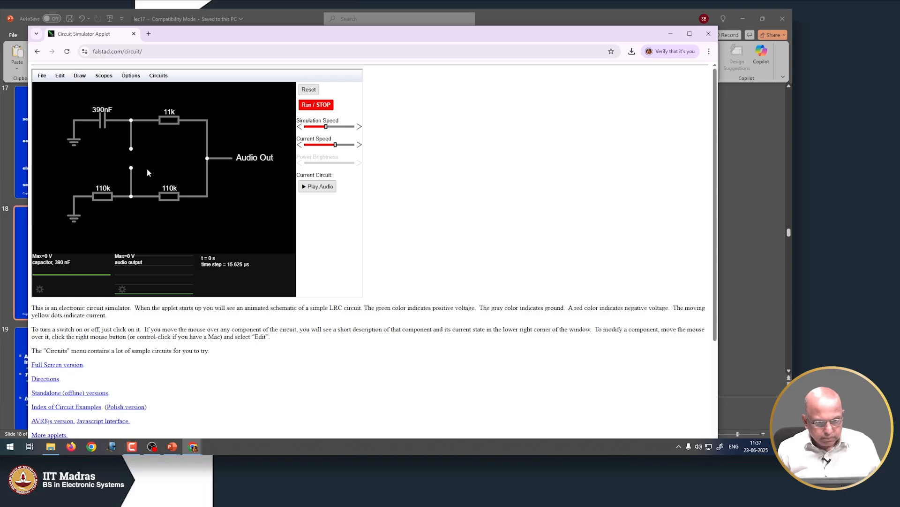
pyautogui.hotkey('ctrl', 'a')
pyautogui.hotkey('ctrl', 'z')
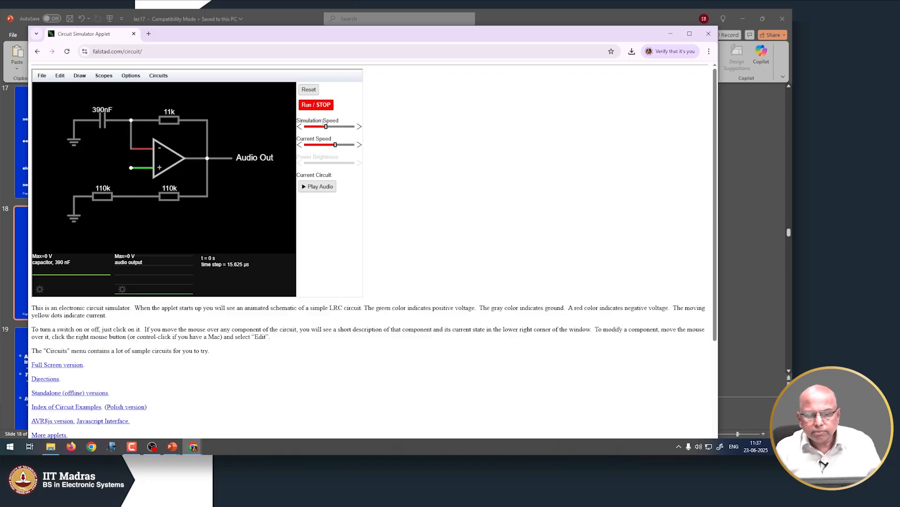
# Run the simulation without the wire to the op-amp's non-inverting input, and try to play the audio output.
pyautogui.click(322, 109)
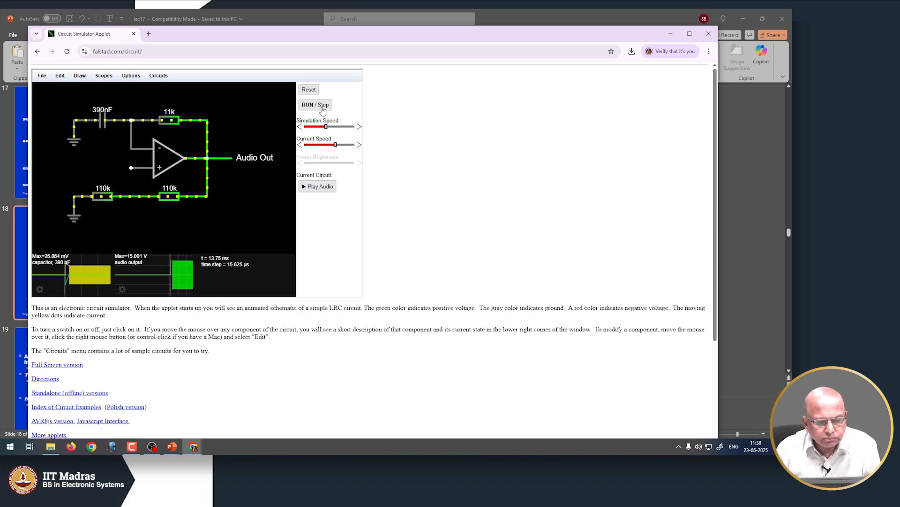
pyautogui.click(325, 189)
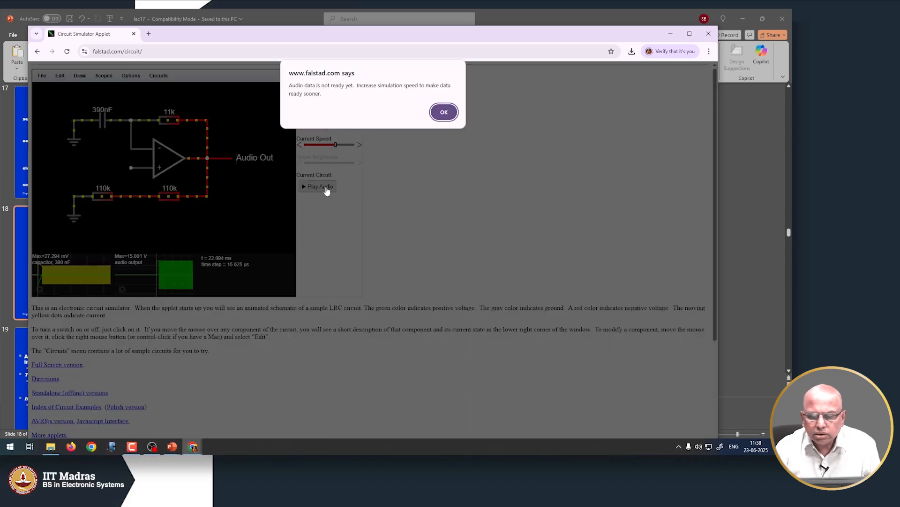
pyautogui.click(435, 116)
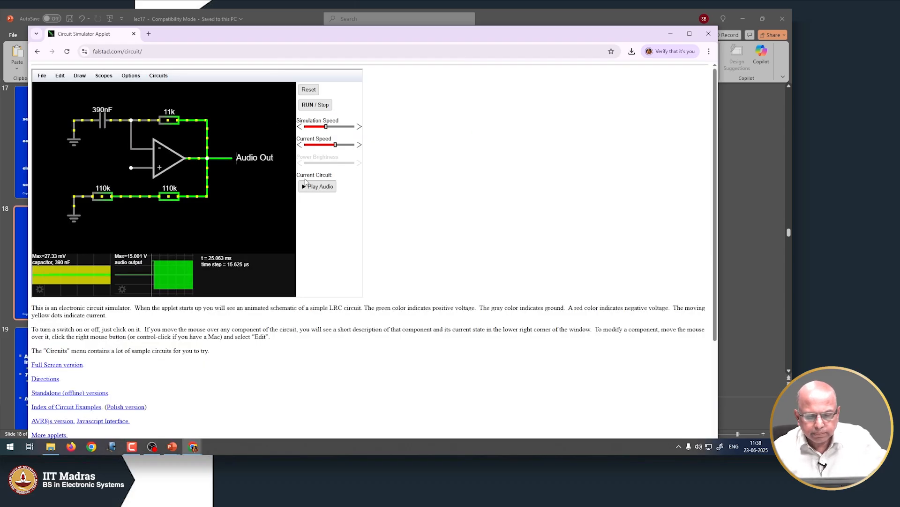
pyautogui.click(313, 193)
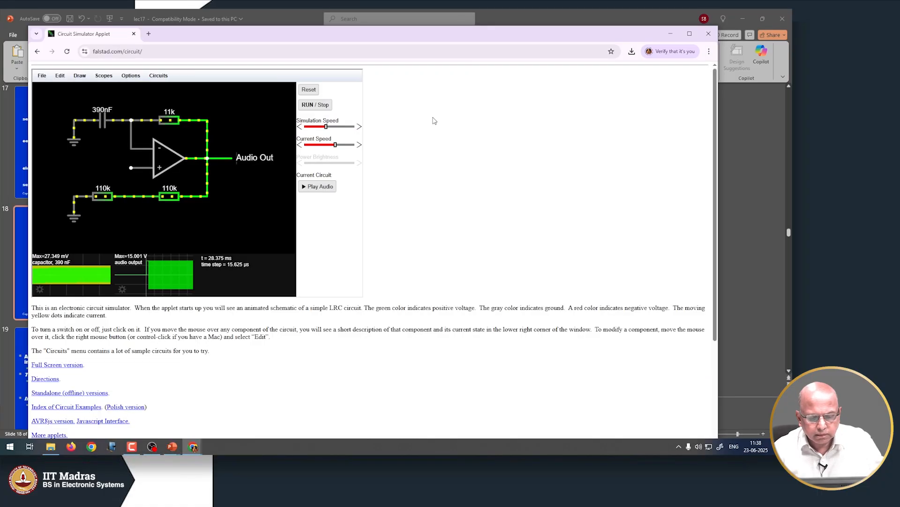
pyautogui.click(444, 112)
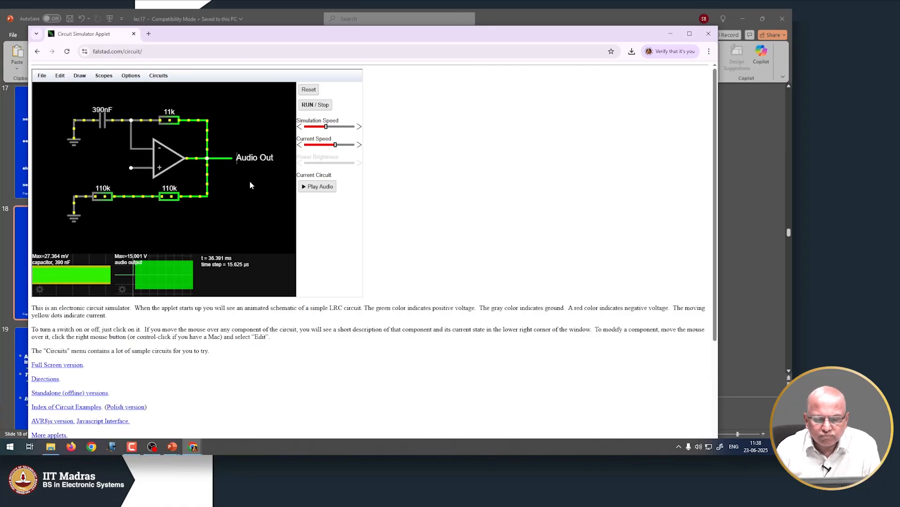
pyautogui.click(311, 188)
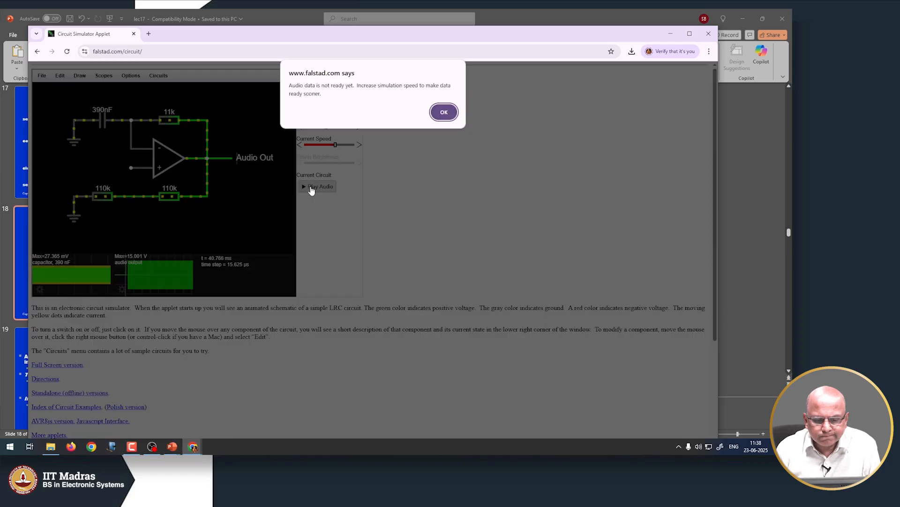
pyautogui.click(438, 116)
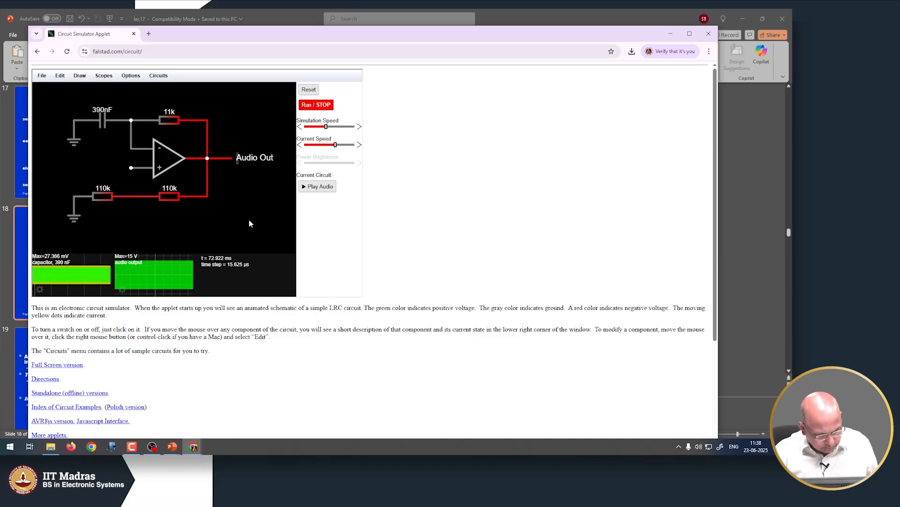
# Undo the removal of the wire at the op-amp's non-inverting input, and briefly run the restored oscillator.
pyautogui.hotkey('ctrl', 'z')
pyautogui.hotkey('ctrl', 'z')
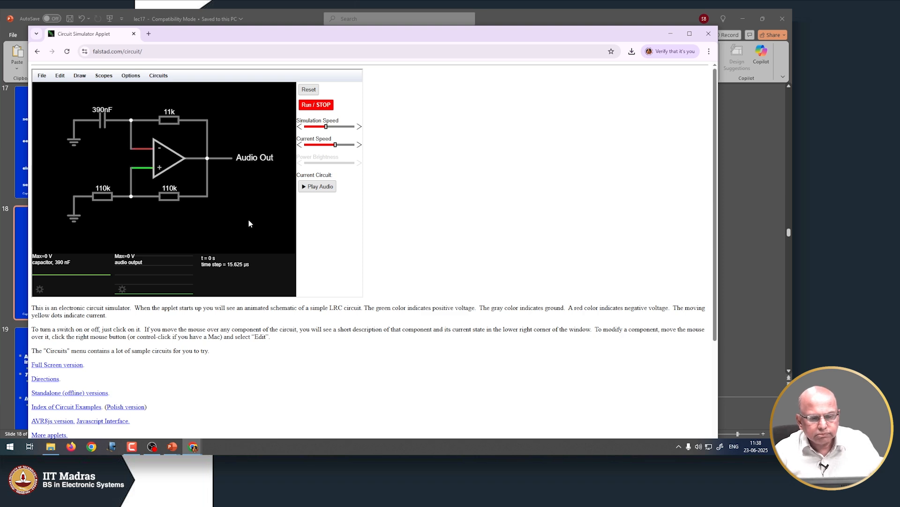
pyautogui.click(307, 106)
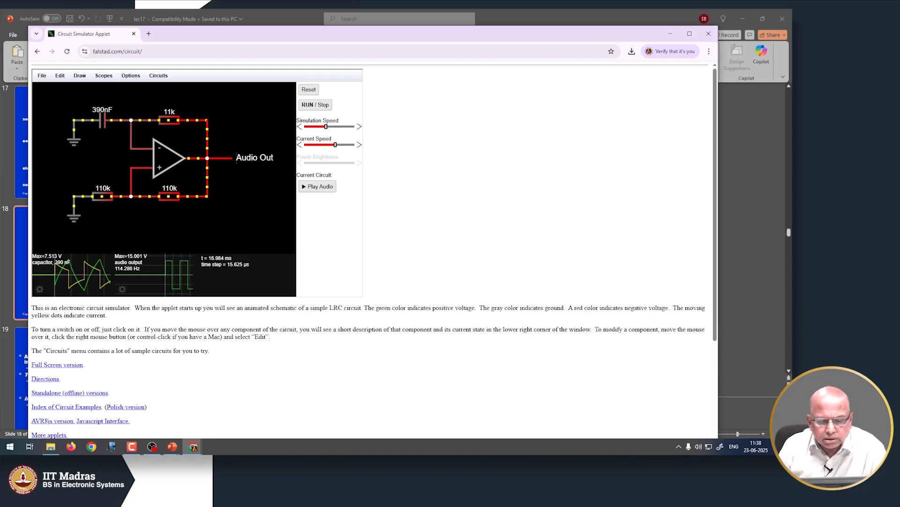
pyautogui.click(310, 110)
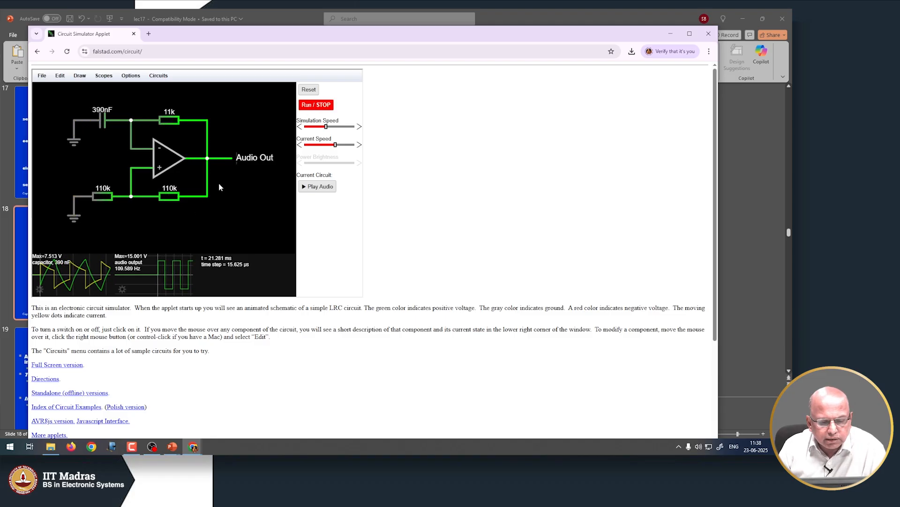
# Test the oscillator with the 110k resistor between output and non-inverting input deleted, and undo the deletion.
pyautogui.moveTo(162, 203)
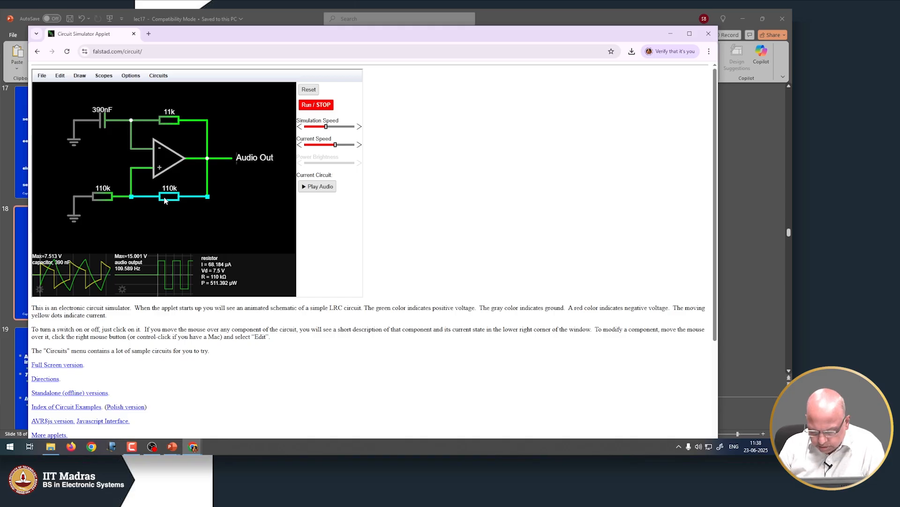
pyautogui.press('Delete')
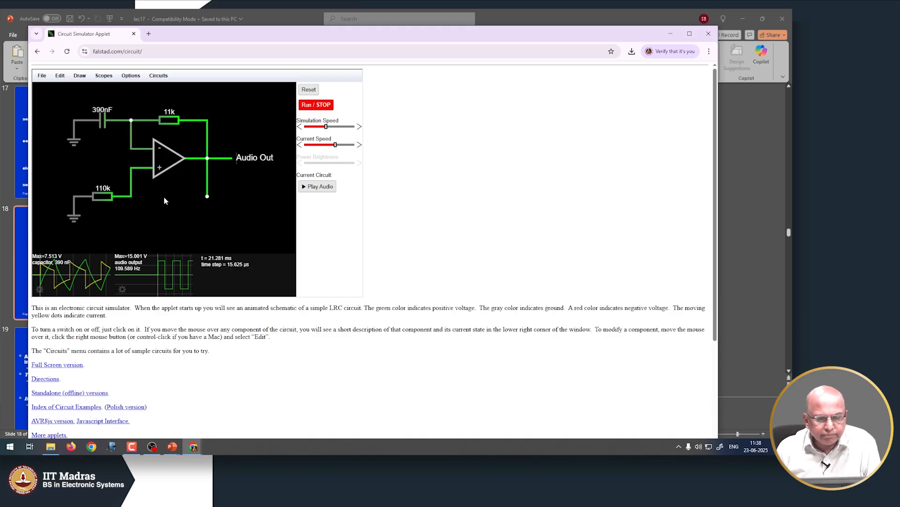
pyautogui.click(313, 107)
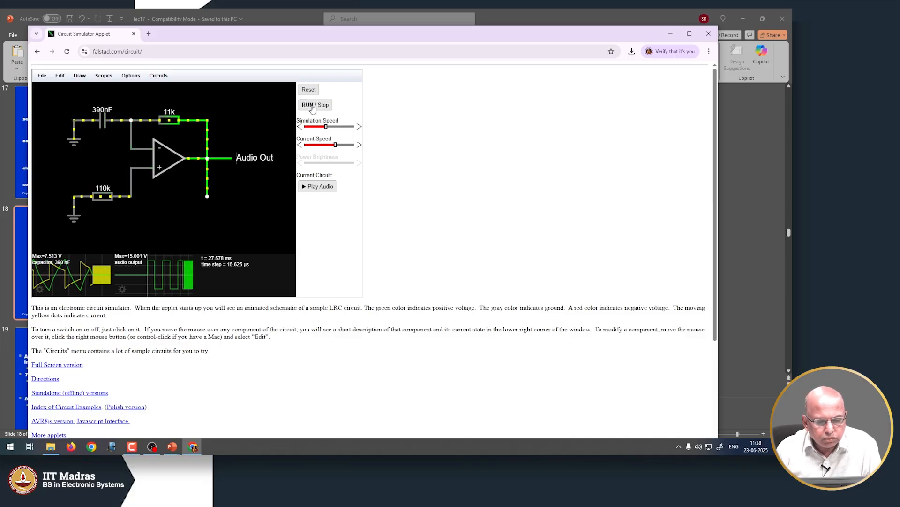
pyautogui.click(313, 106)
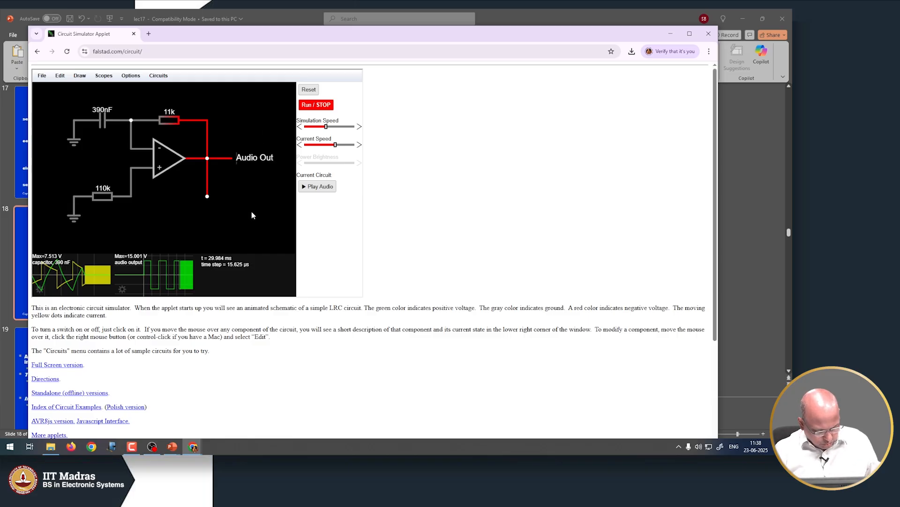
pyautogui.hotkey('ctrl', 'z')
pyautogui.hotkey('ctrl', 'z')
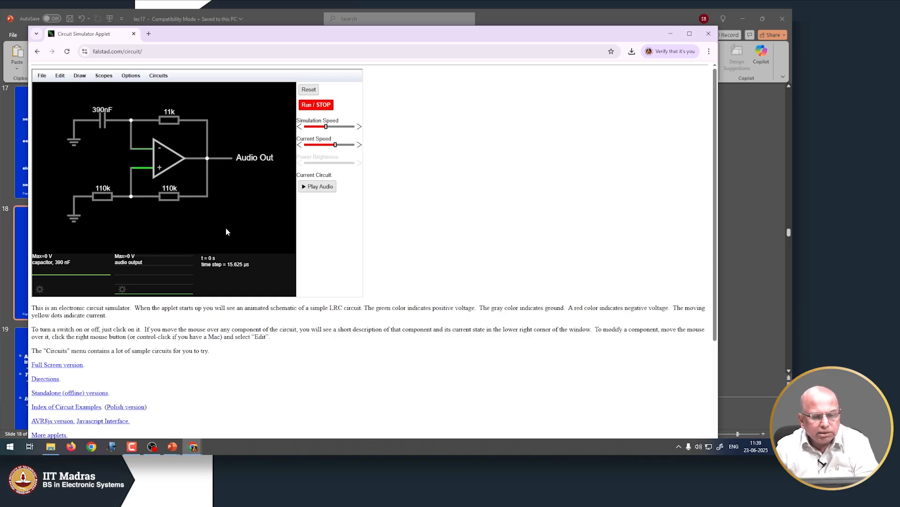
# Load the Differential Amplifier example from the op-amp amplifier sample circuits.
pyautogui.click(156, 77)
pyautogui.moveTo(168, 119)
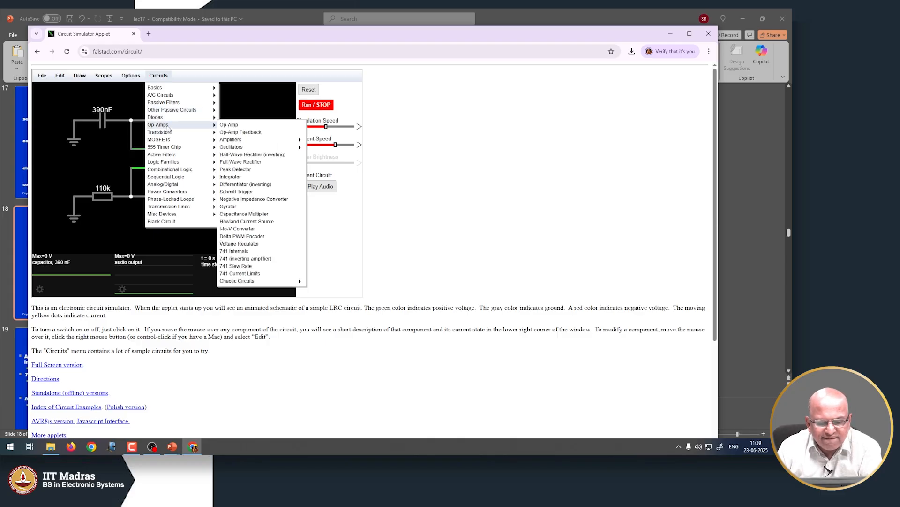
pyautogui.moveTo(283, 141)
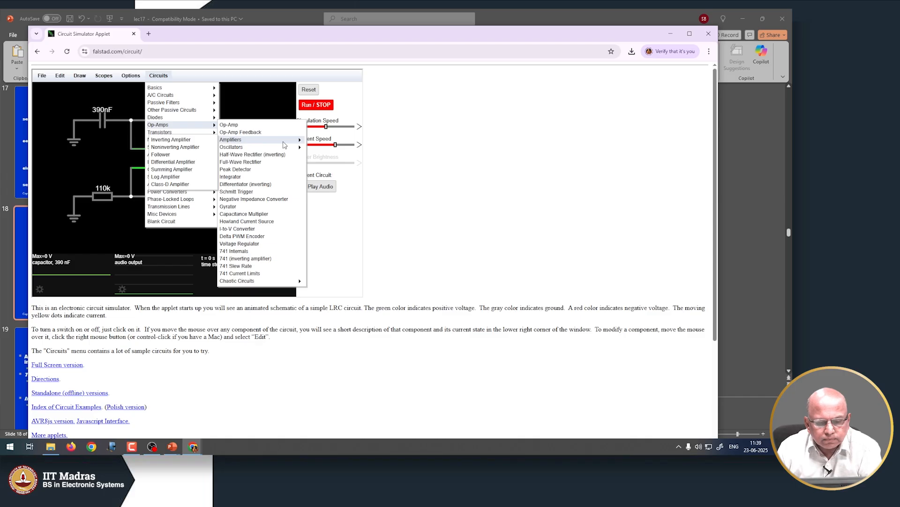
pyautogui.click(190, 163)
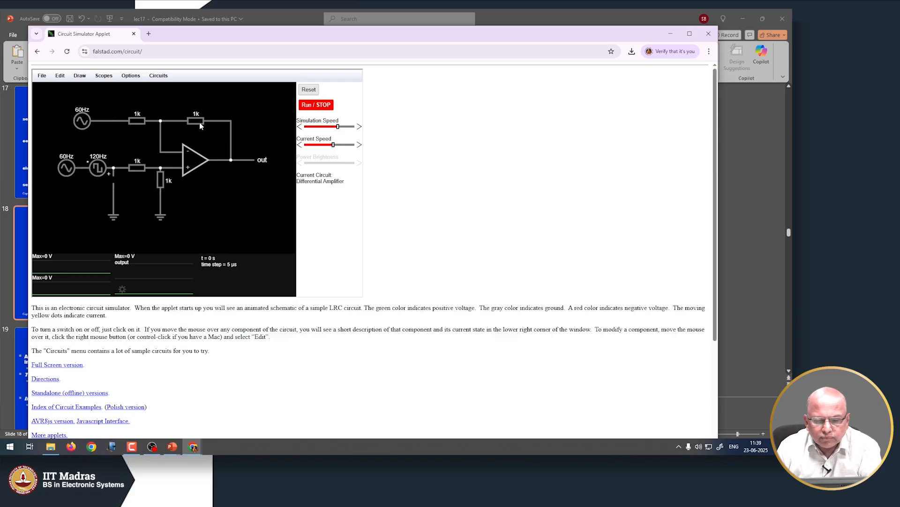
# Run the differential amplifier simulation and examine its output waveform.
pyautogui.click(311, 109)
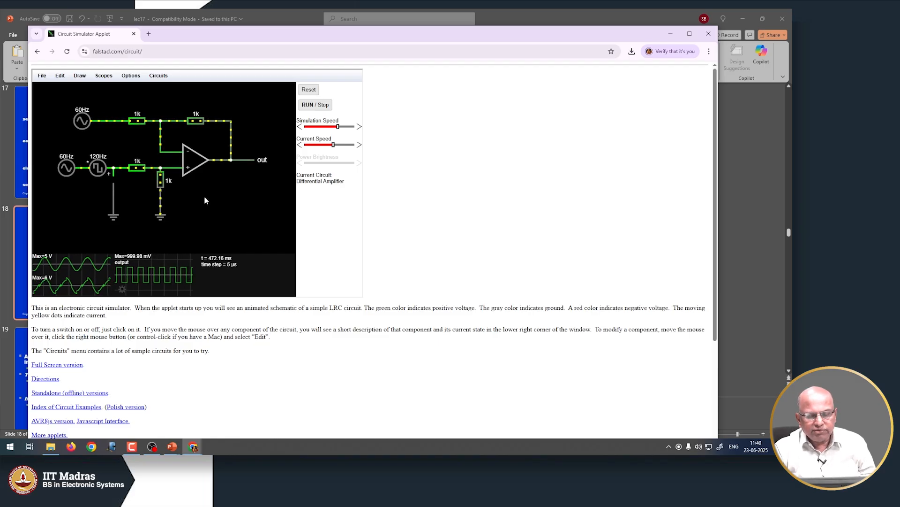
pyautogui.moveTo(170, 158)
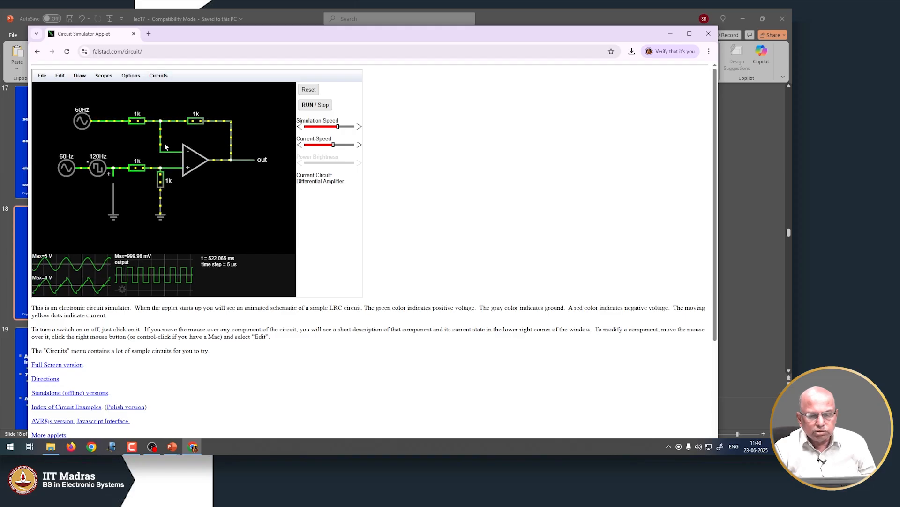
pyautogui.moveTo(169, 265)
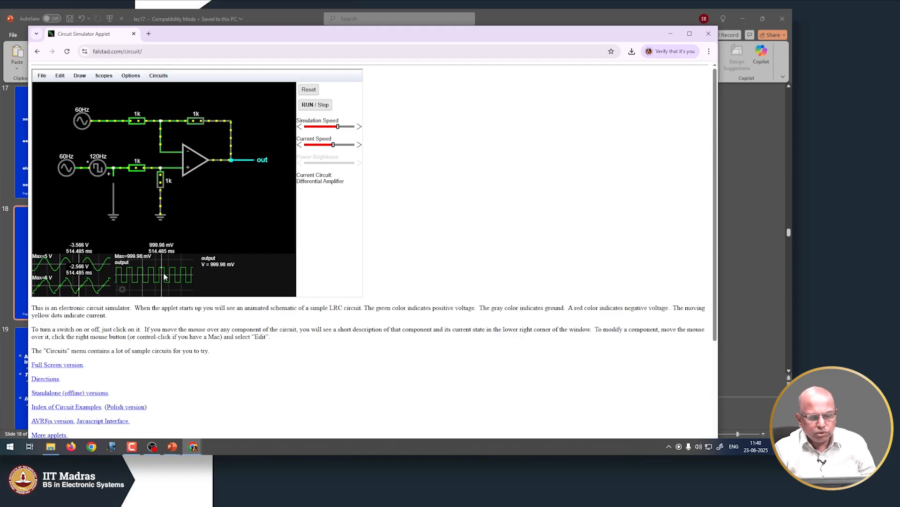